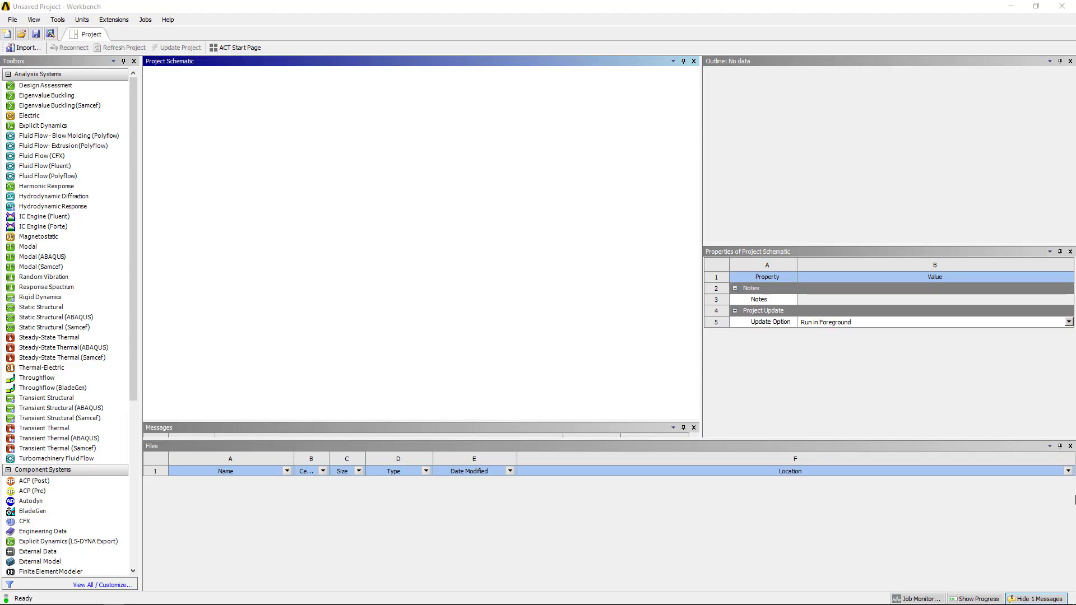
Add a standalone Static Structural system to the Project Schematic.
click(37, 309)
drag(34, 312, 253, 147)
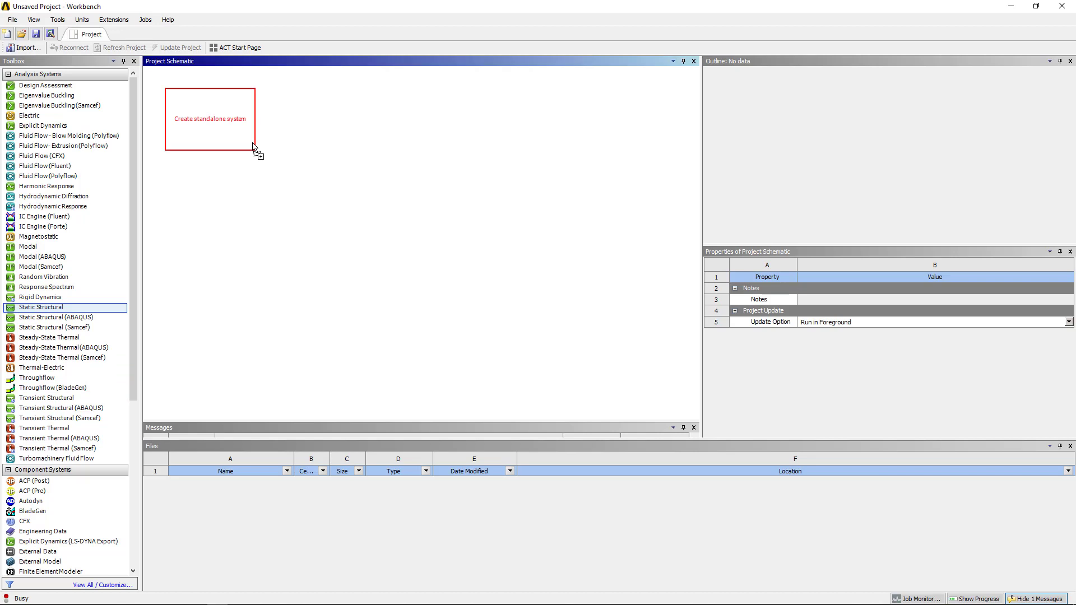
drag(253, 147, 253, 146)
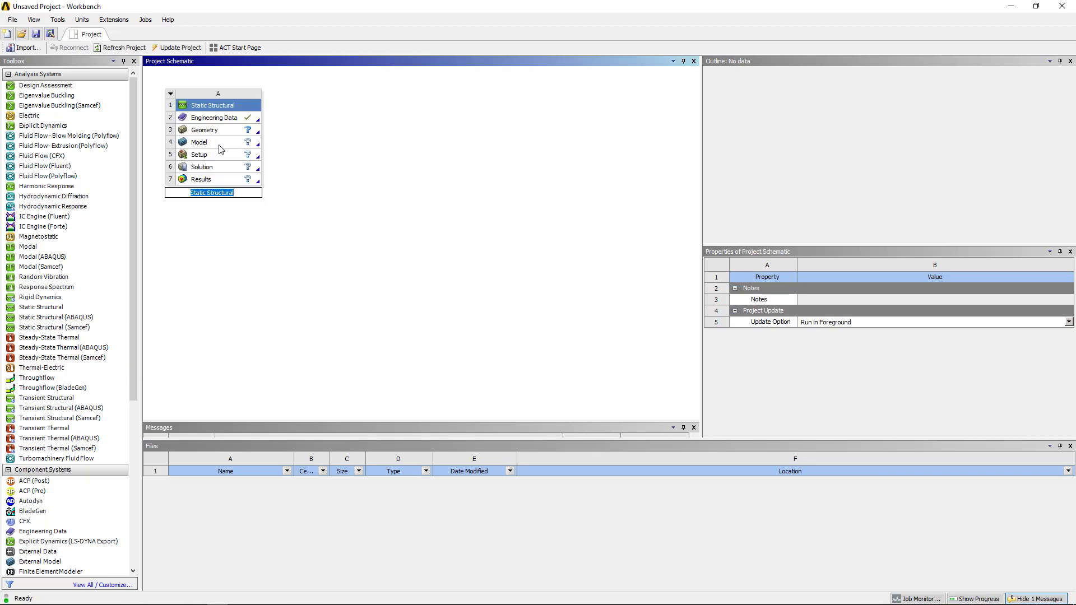
Import Shaft.IGS as the Static Structural system's geometry.
click(220, 144)
click(249, 133)
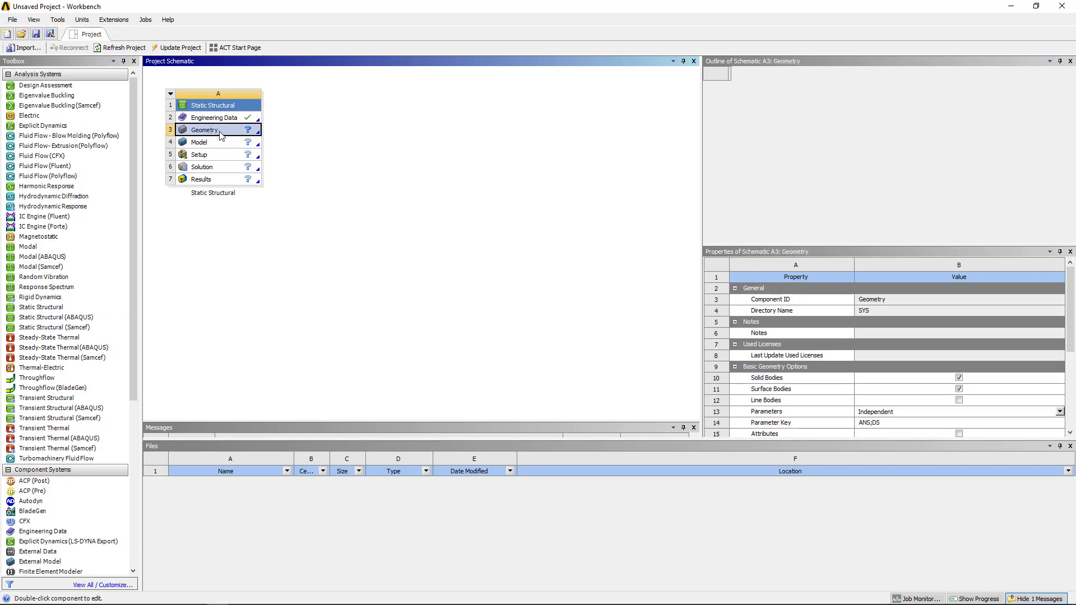
right_click(221, 136)
mouse_move(262, 163)
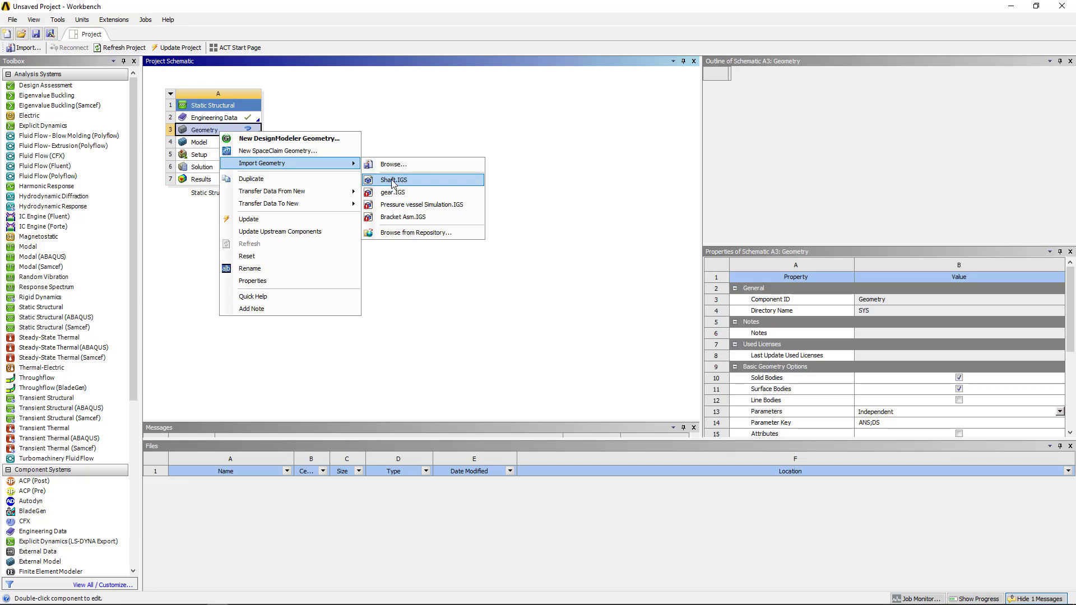
click(391, 165)
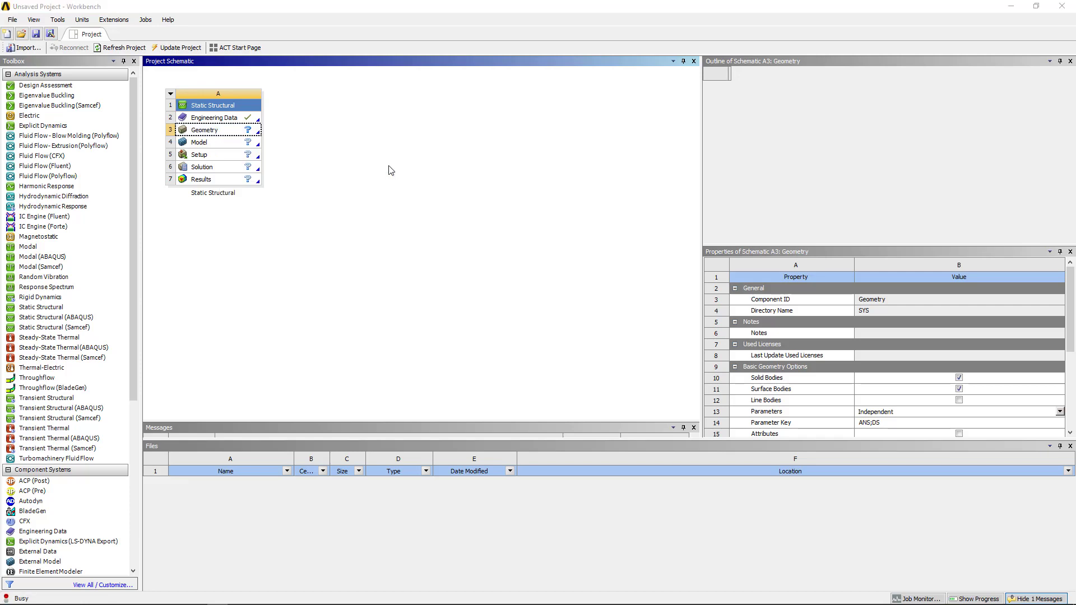
click(143, 106)
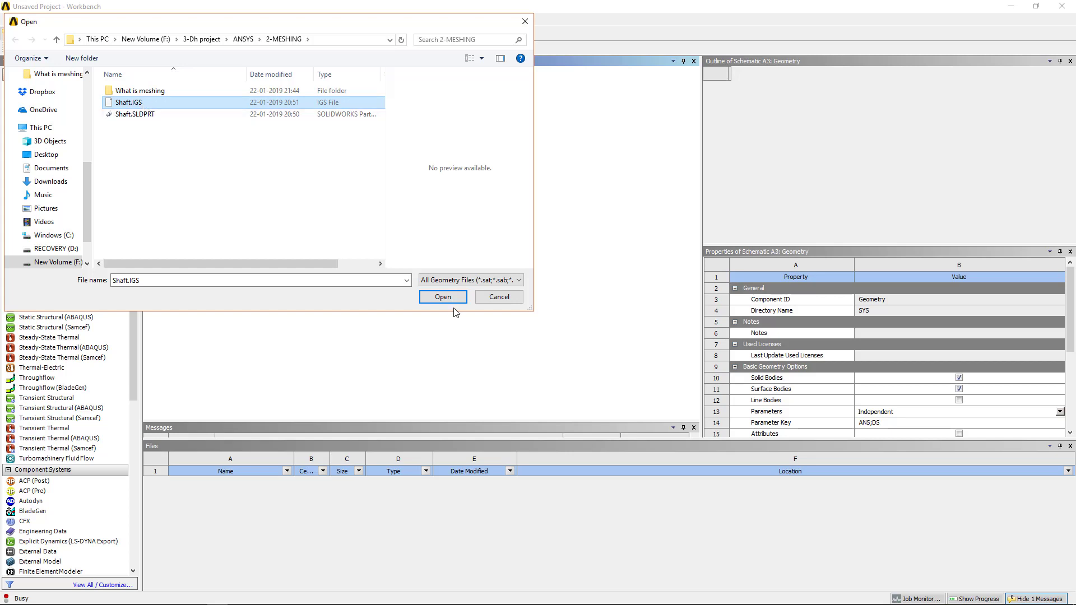
click(444, 297)
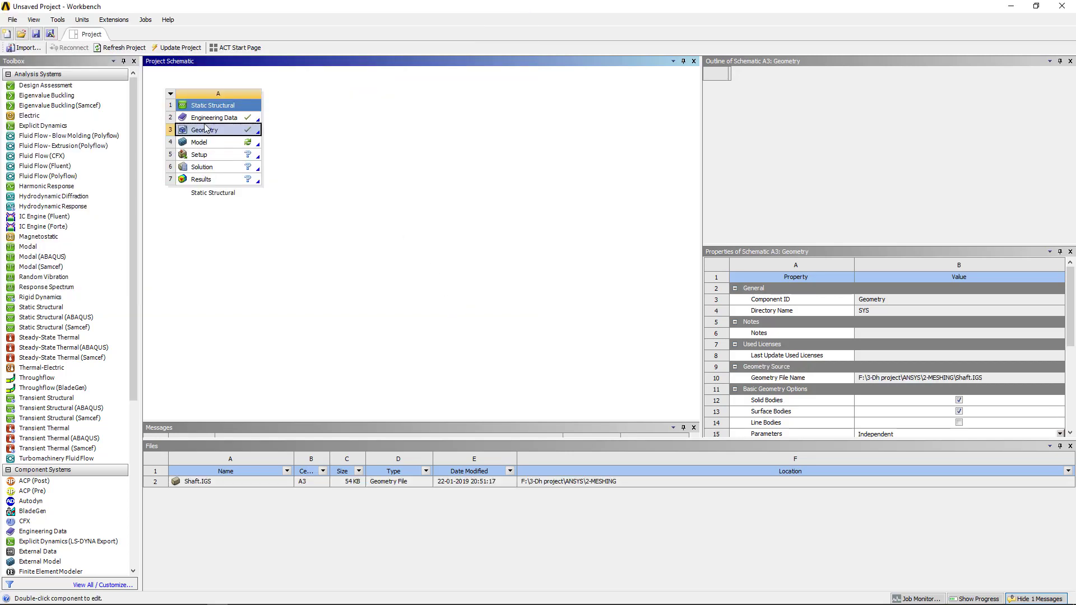
click(206, 145)
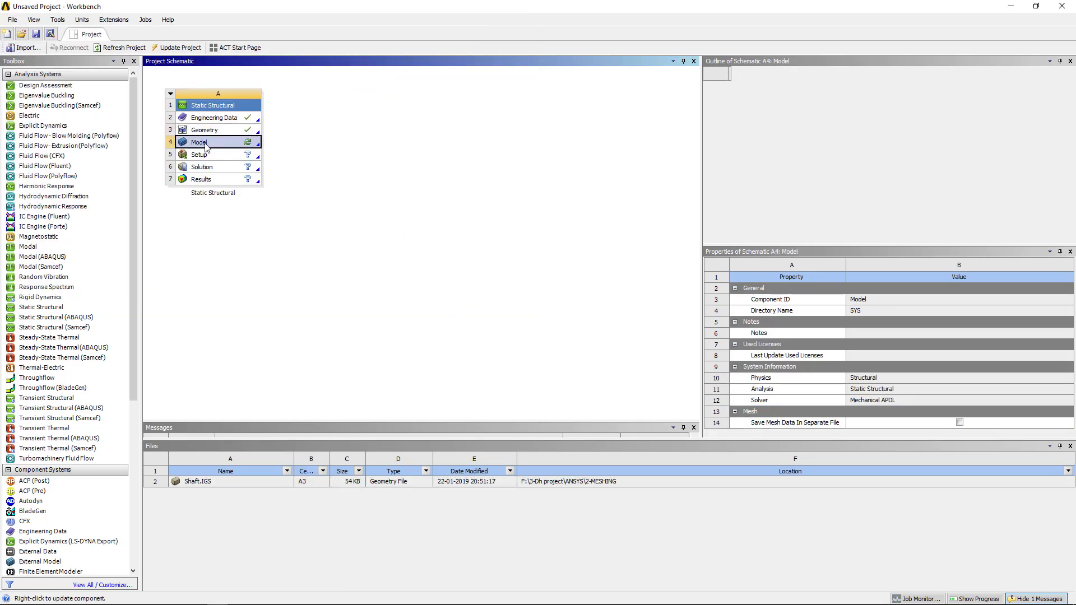
Open the Model cell to load the stepped shaft in ANSYS Mechanical.
double_click(206, 143)
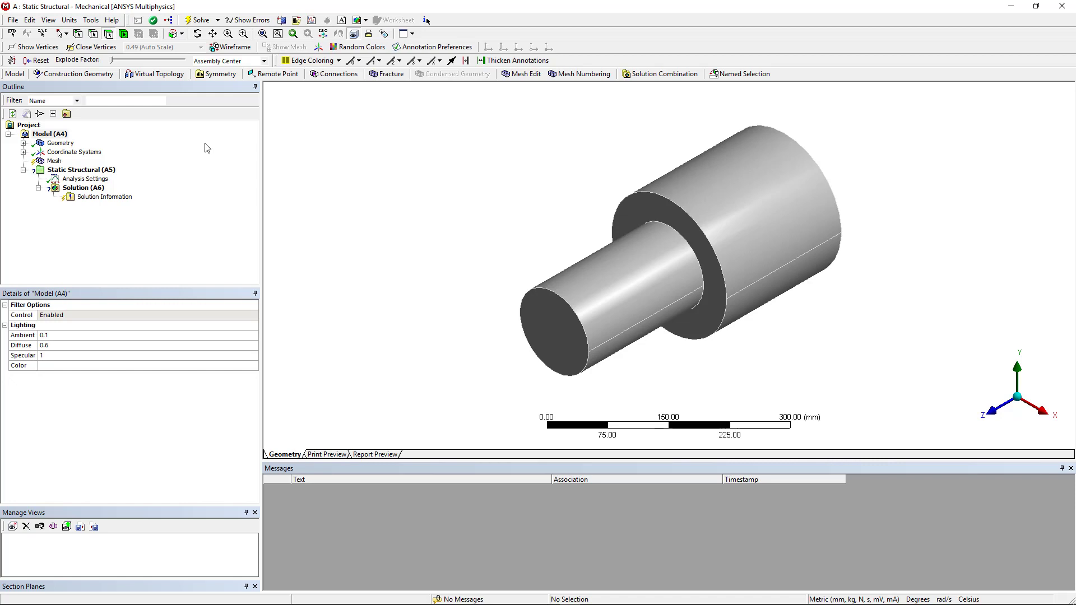
Generate the default tetrahedral mesh on the stepped shaft from the Mesh branch.
click(23, 143)
click(67, 153)
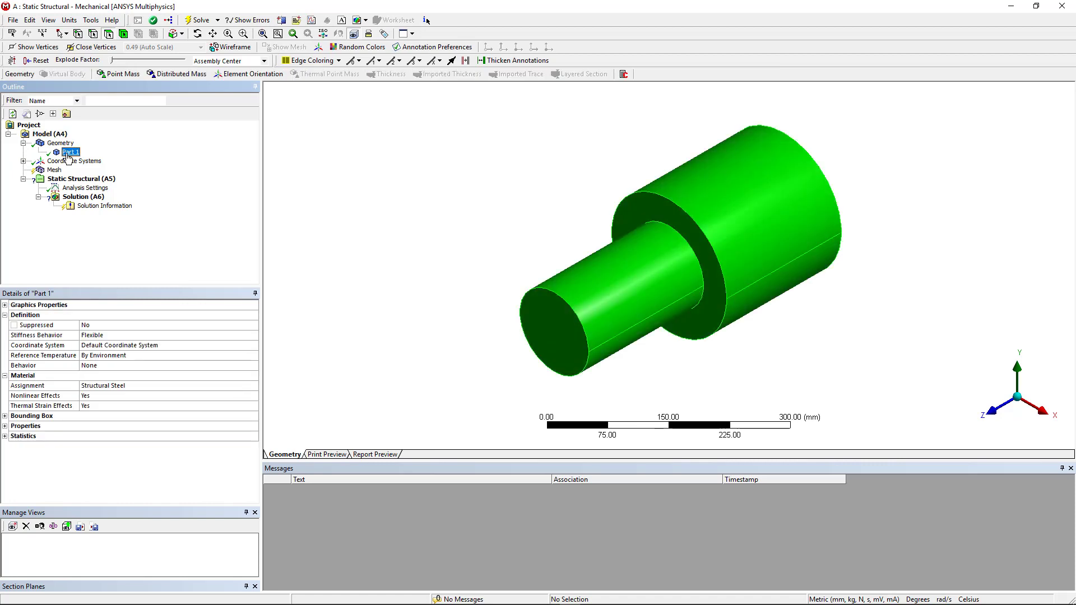
click(53, 162)
click(50, 171)
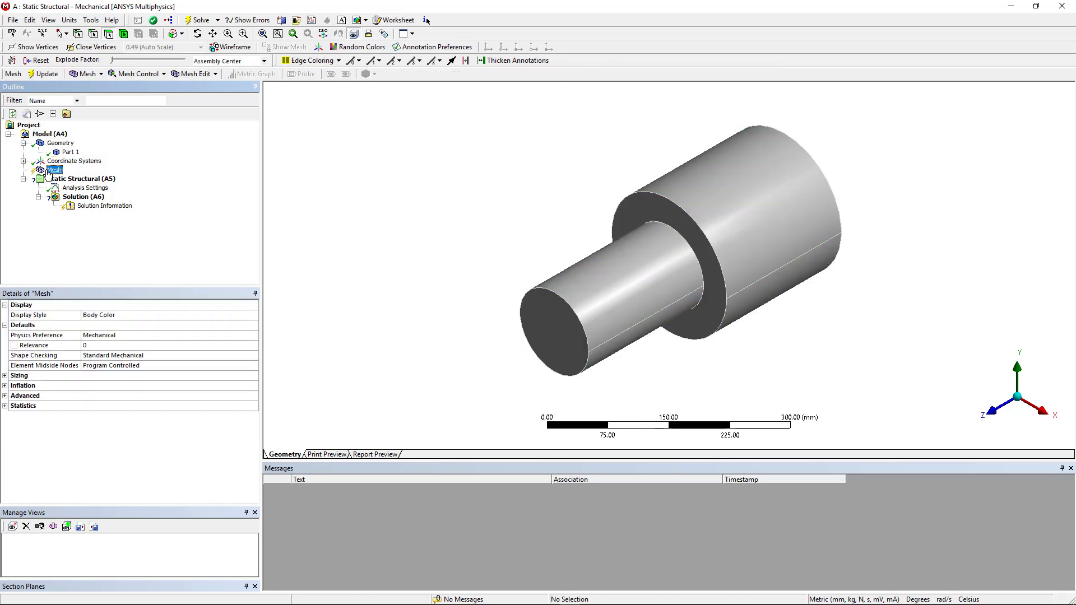
right_click(49, 174)
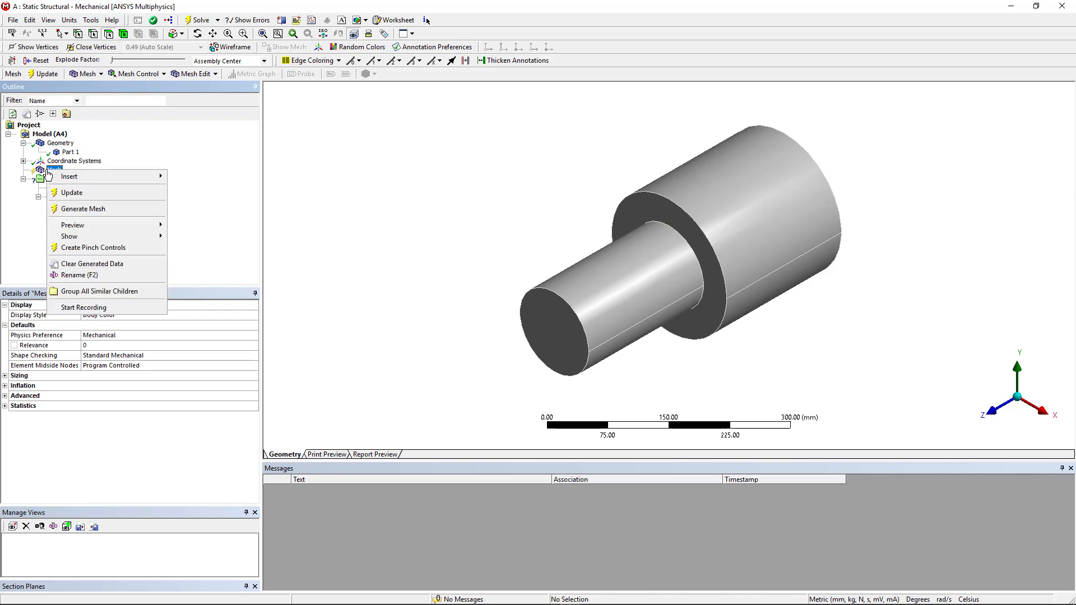
click(89, 209)
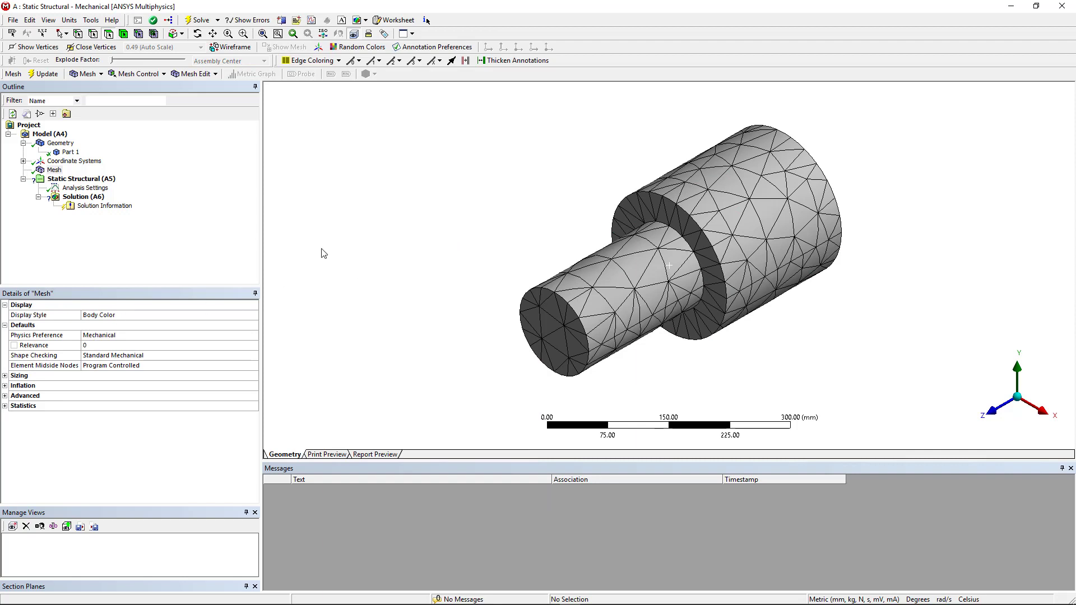
Set the mesh Sizing Relevance Center to Fine.
click(55, 170)
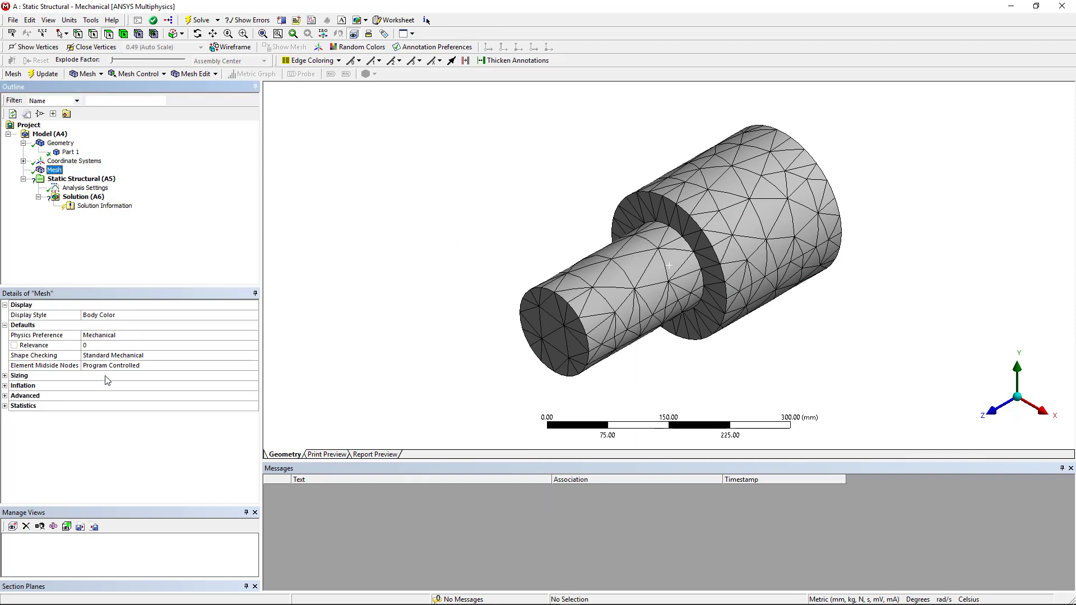
click(29, 377)
click(5, 376)
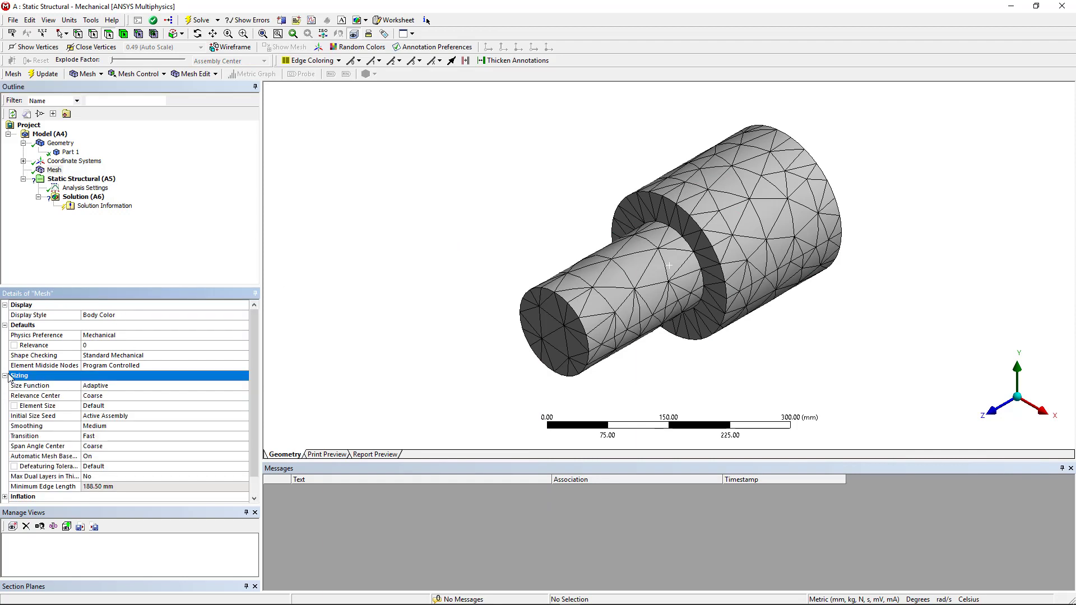
click(157, 397)
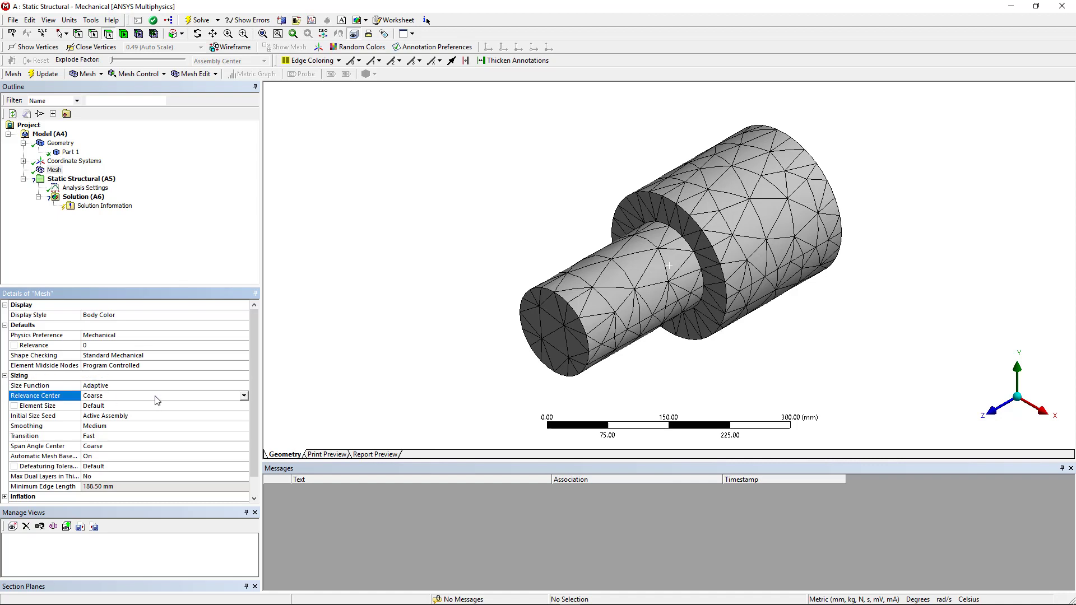
click(244, 396)
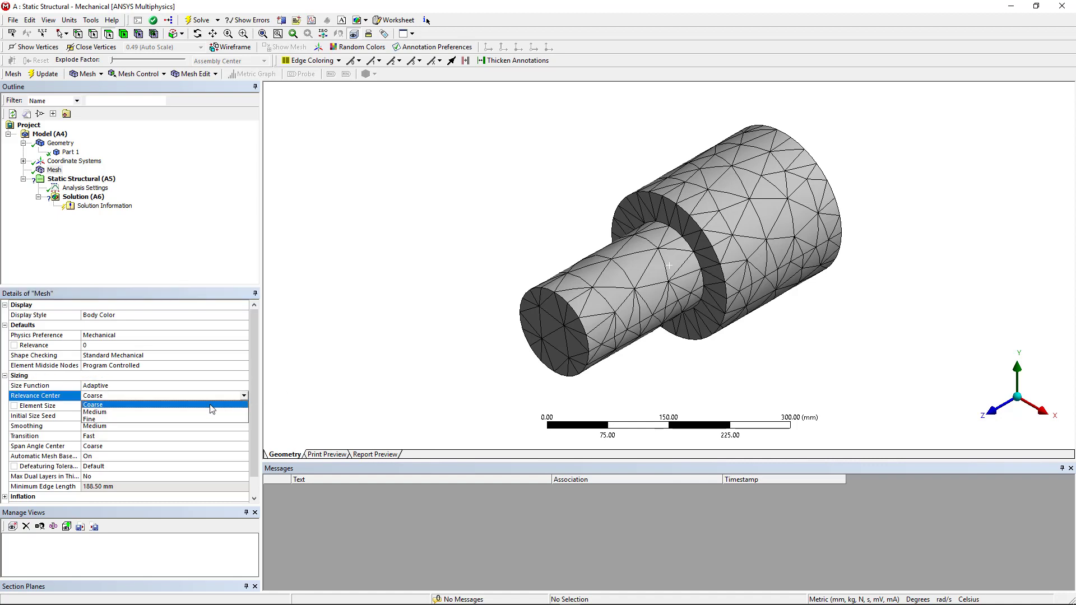
click(169, 420)
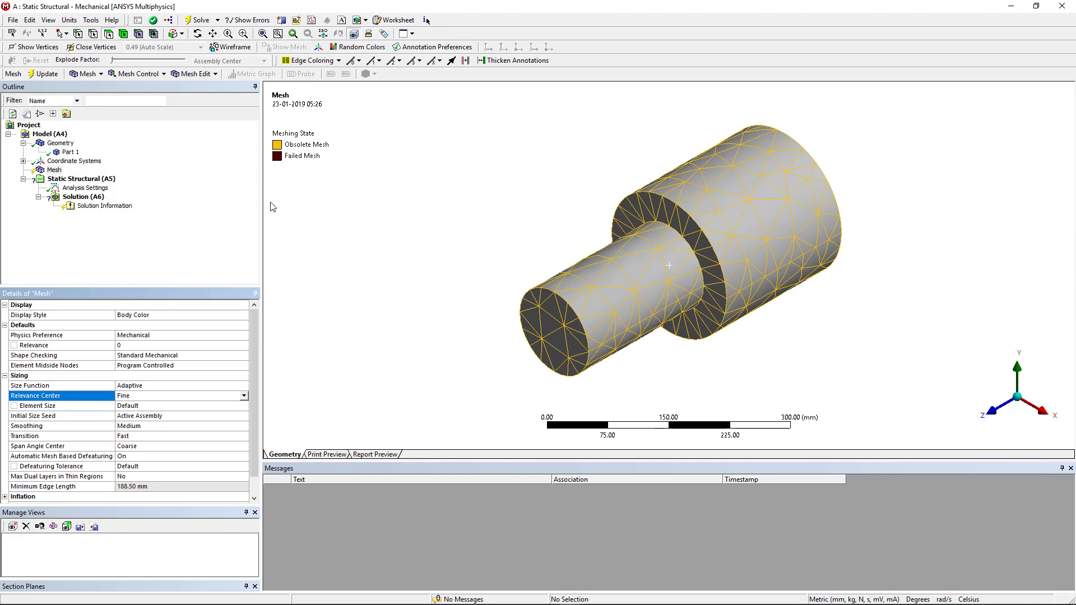
Update the mesh to regenerate a denser mesh with the Fine setting.
right_click(55, 171)
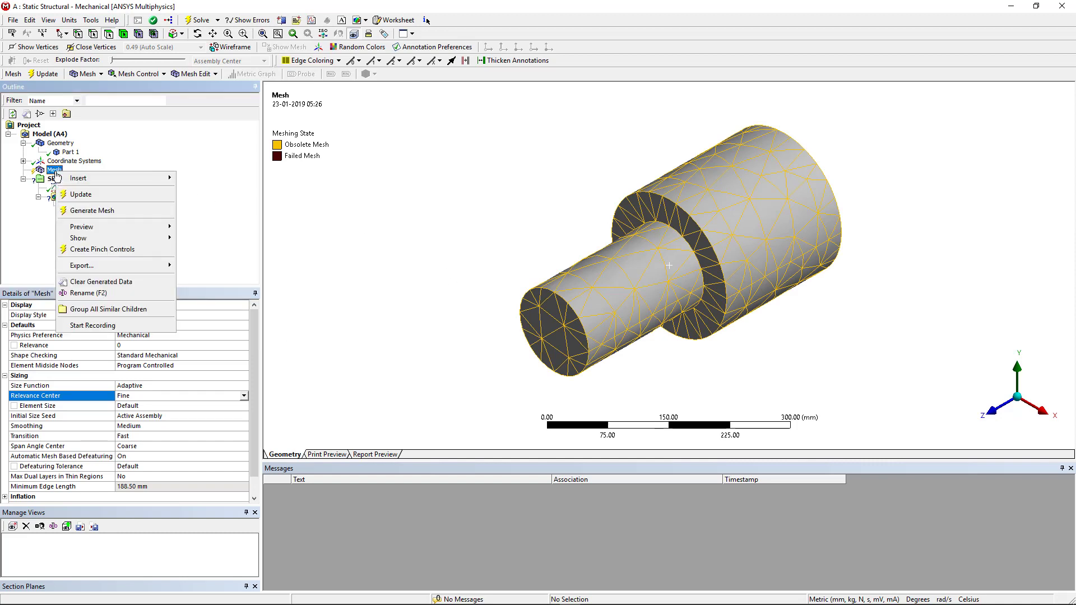
click(86, 196)
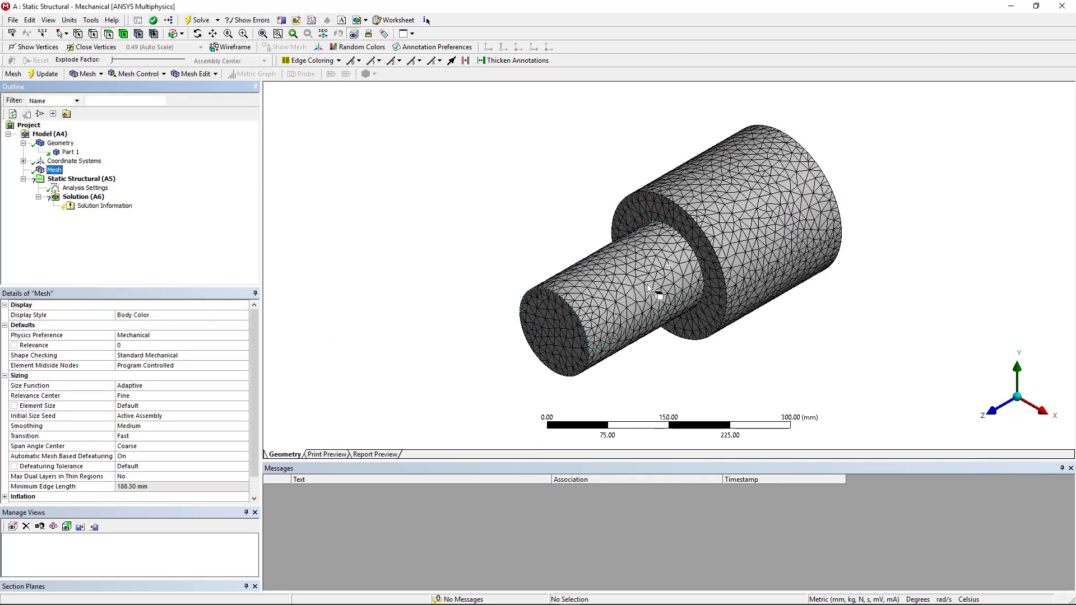
click(429, 210)
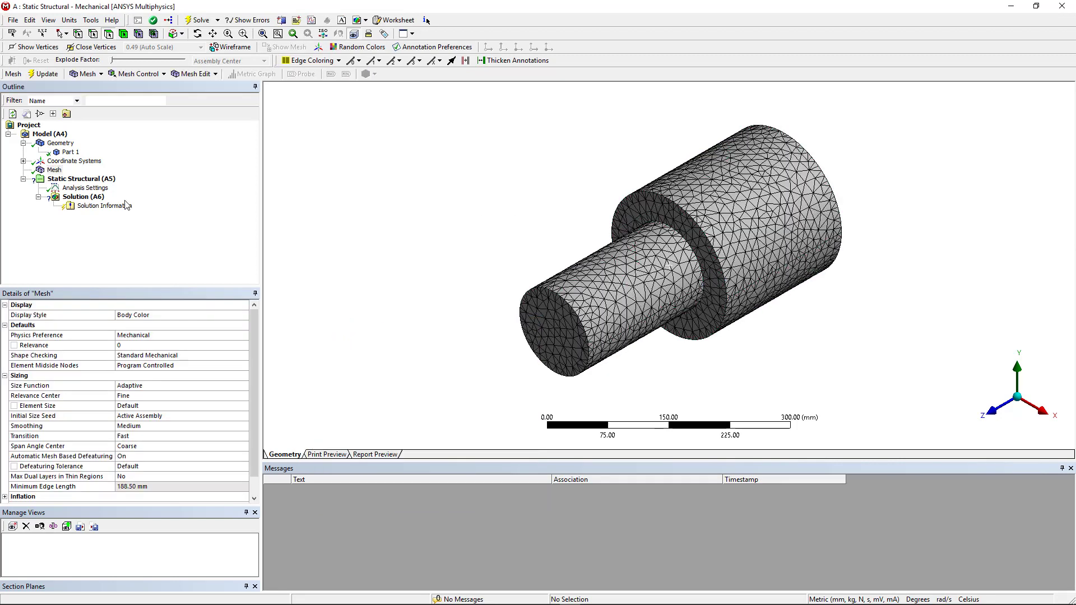
click(87, 197)
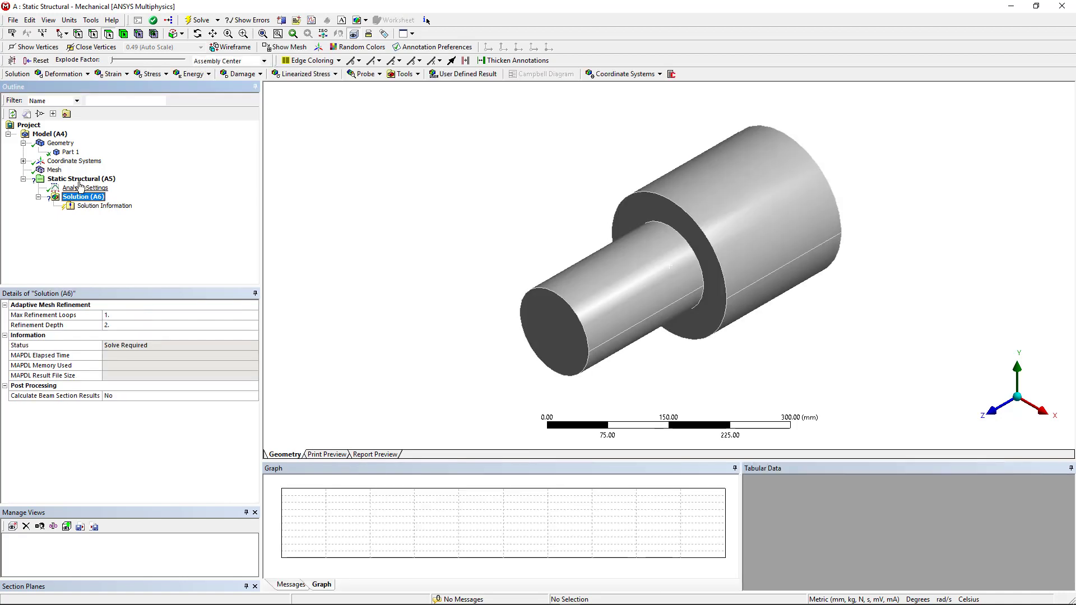
Insert a Fixed Support on the large-diameter end face of the shaft.
click(80, 180)
right_click(80, 181)
mouse_move(102, 186)
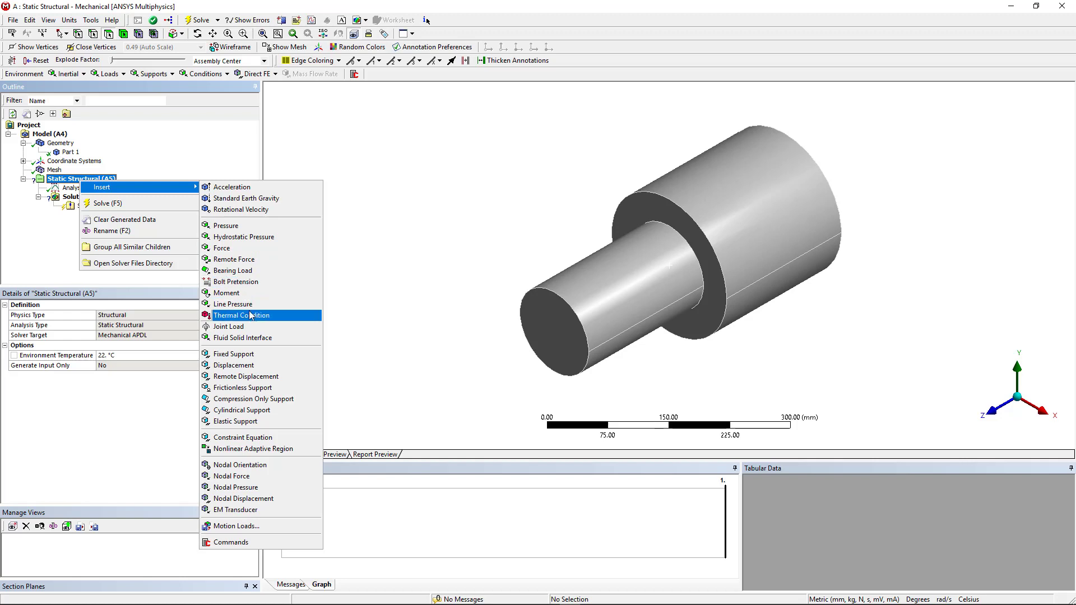
click(234, 354)
mouse_move(885, 382)
middle_down()
mouse_move(828, 401)
mouse_move(813, 208)
middle_up()
click(812, 202)
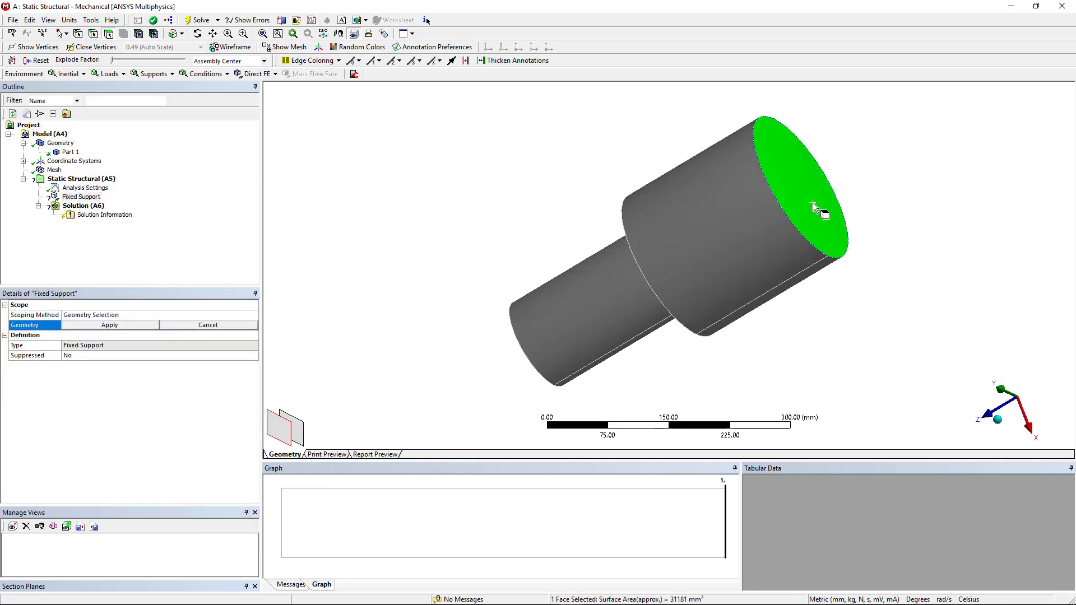
click(96, 328)
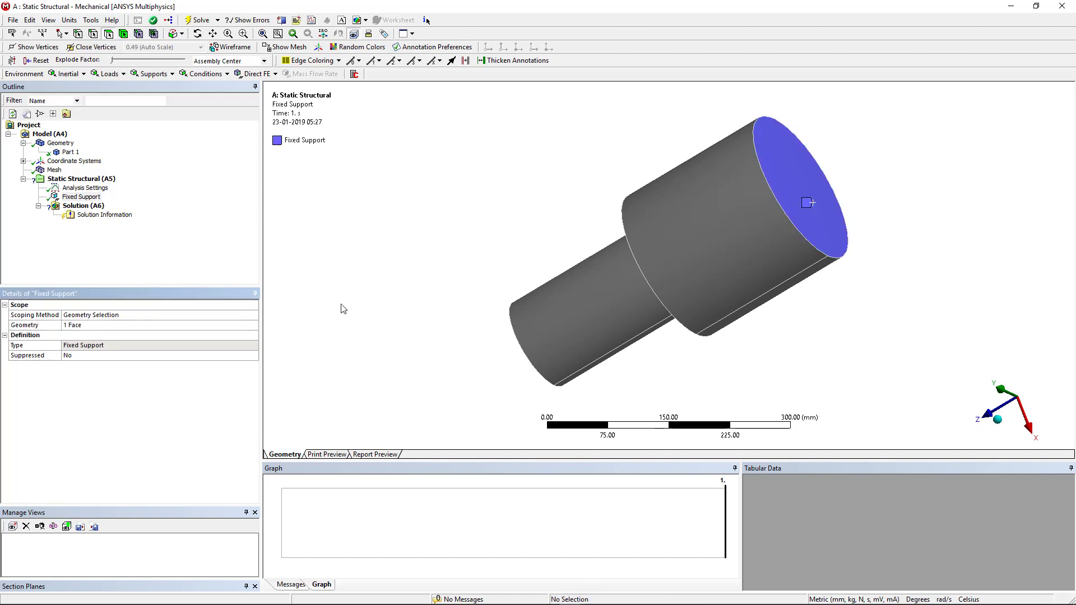
middle_drag(341, 307, 411, 276)
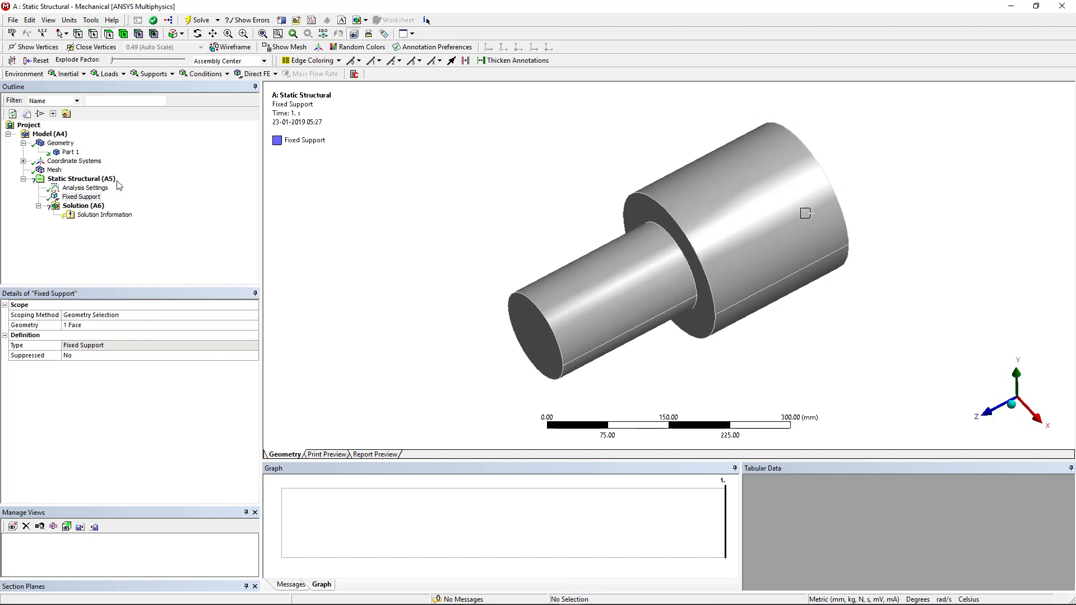
Insert a Force load under Static Structural, left at 0 N with geometry unassigned.
right_click(70, 179)
mouse_move(118, 188)
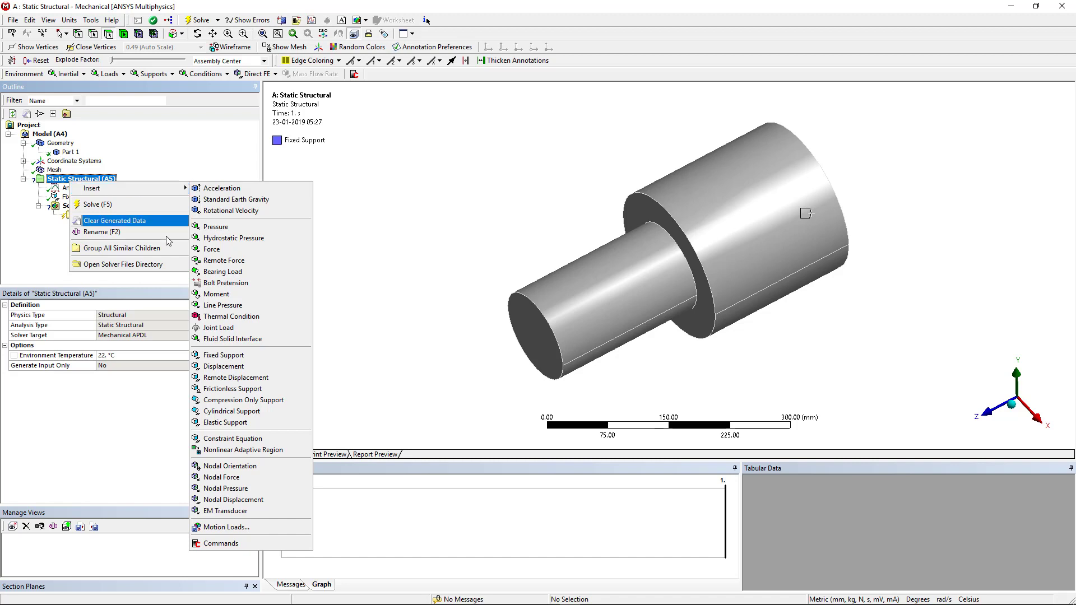
click(206, 251)
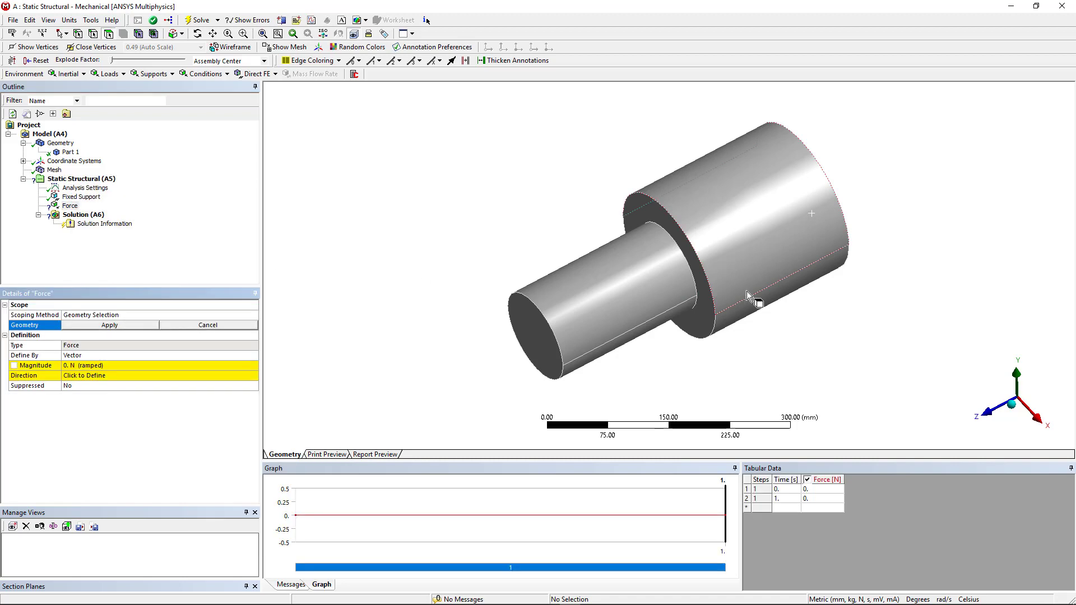
click(631, 306)
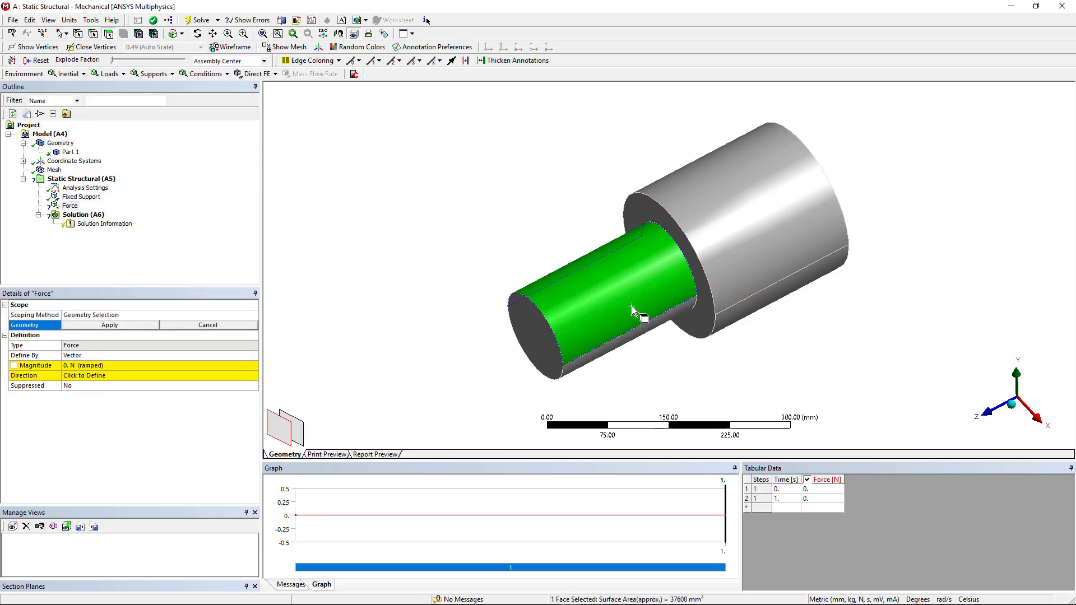
click(132, 358)
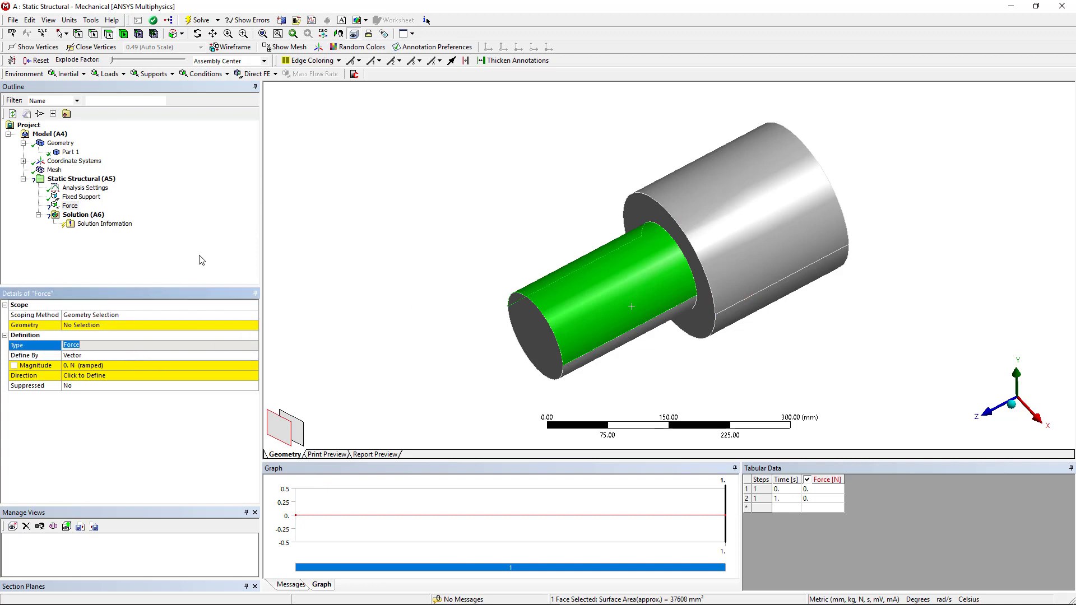
mouse_move(383, 328)
middle_down()
mouse_move(336, 312)
mouse_move(408, 311)
middle_up()
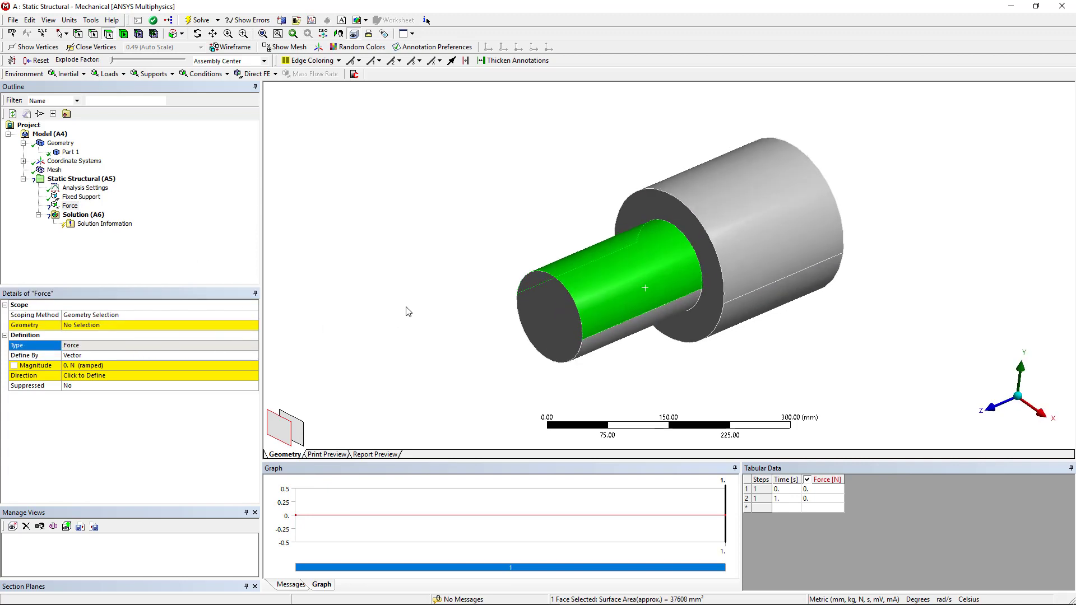
click(123, 365)
click(121, 325)
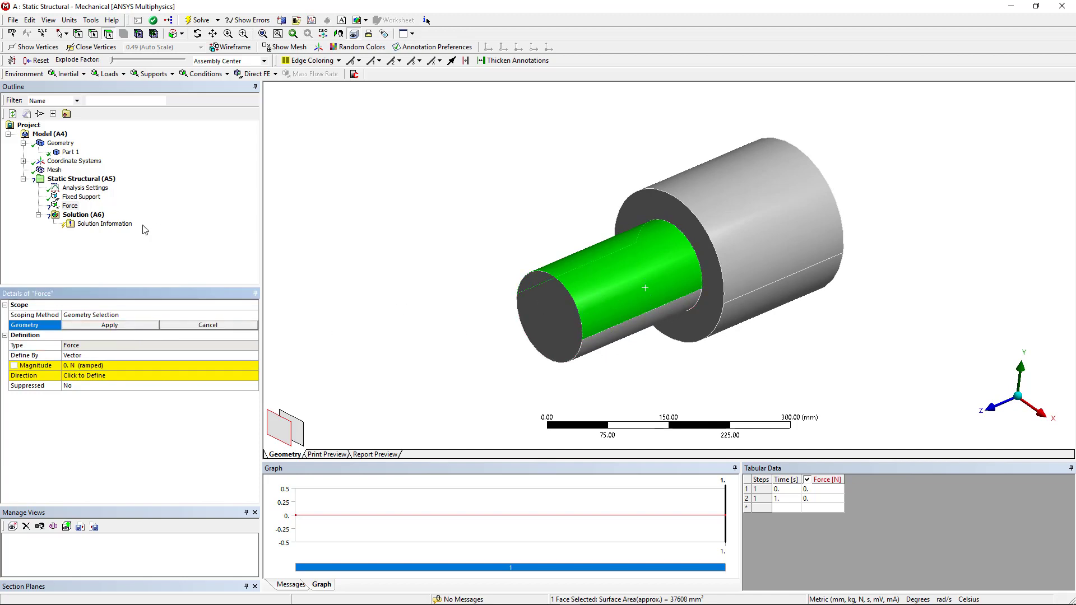
Insert a Moment on both faces of the smaller shaft section with magnitude 12 N·mm.
right_click(80, 179)
mouse_move(117, 186)
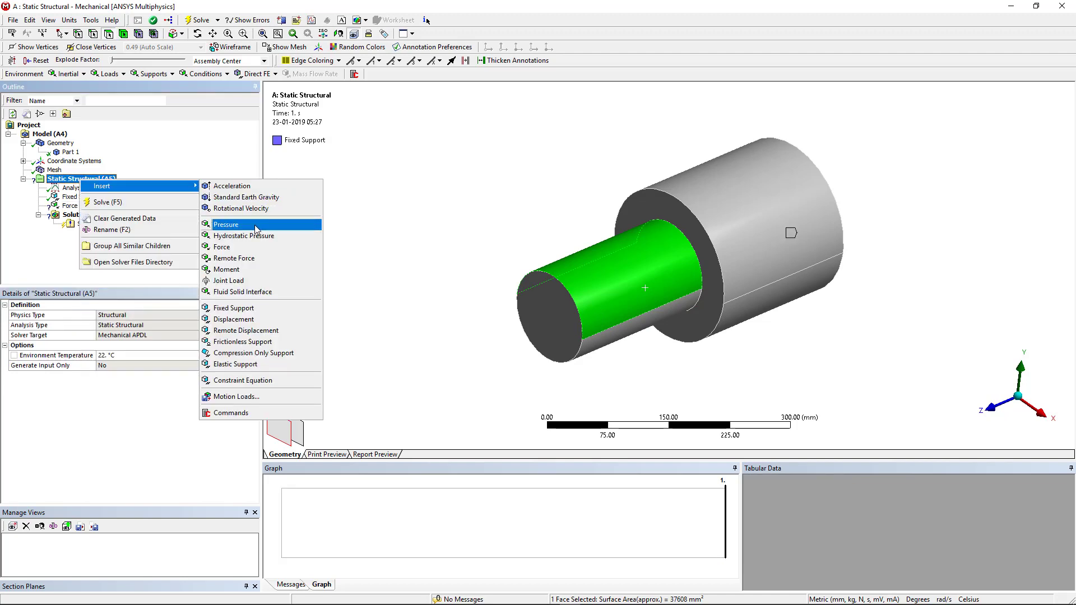
click(234, 269)
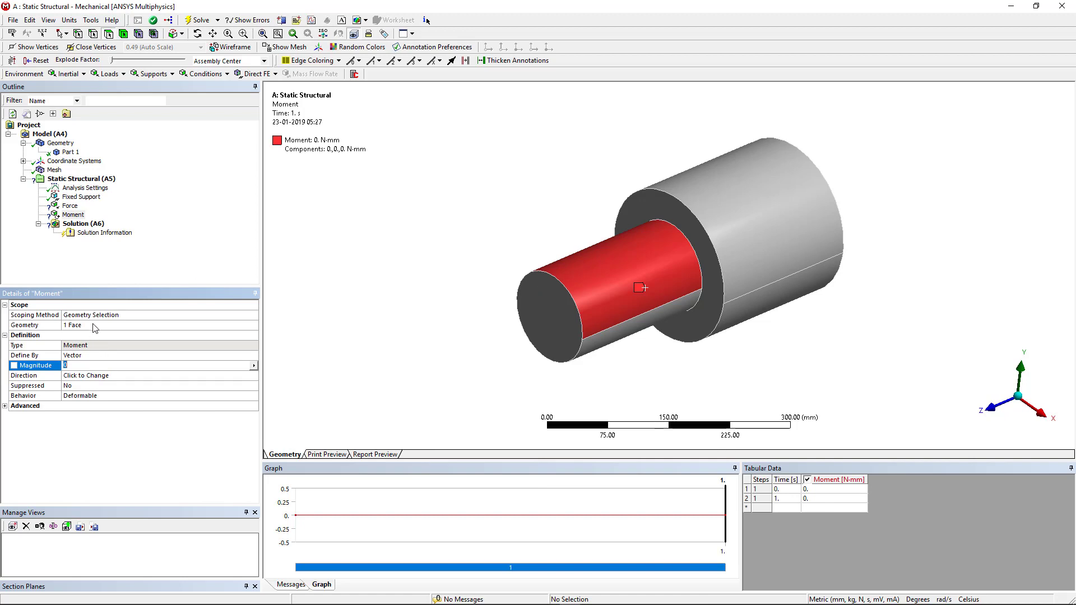
click(94, 325)
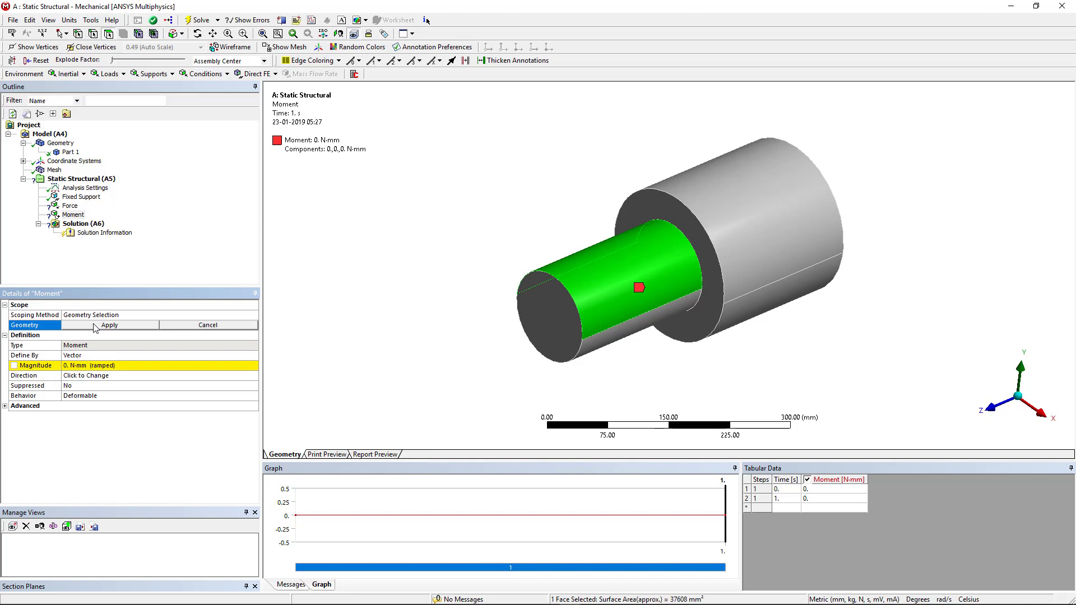
click(622, 335)
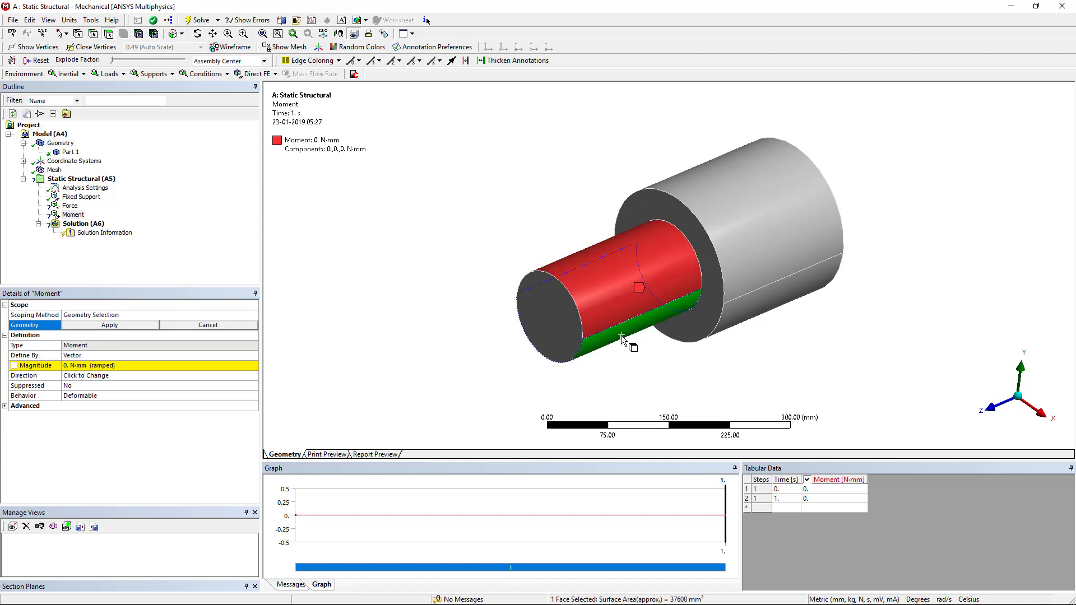
click(143, 326)
click(79, 365)
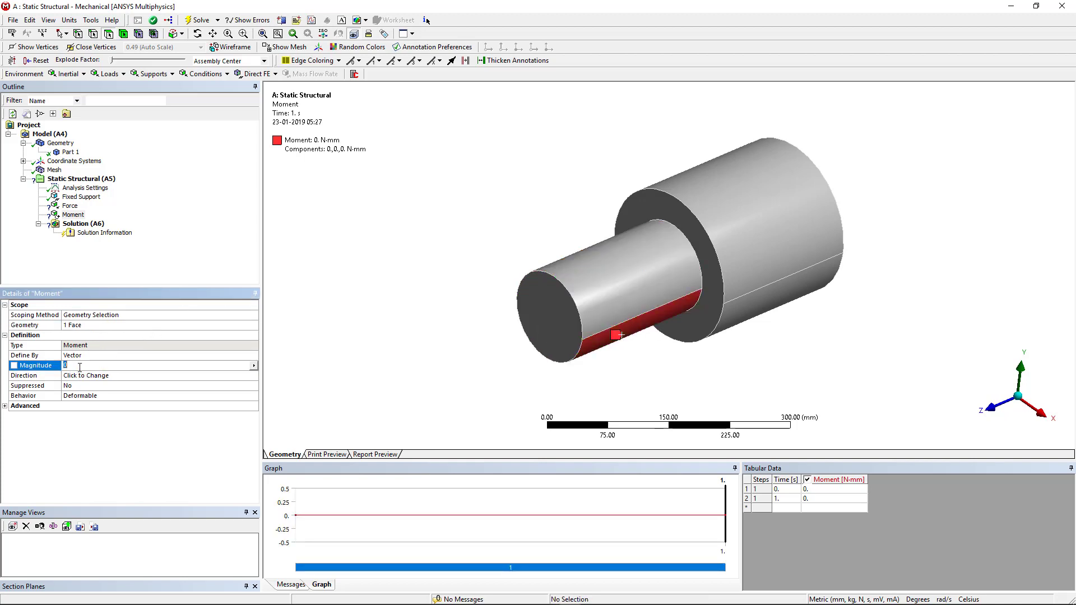
click(91, 326)
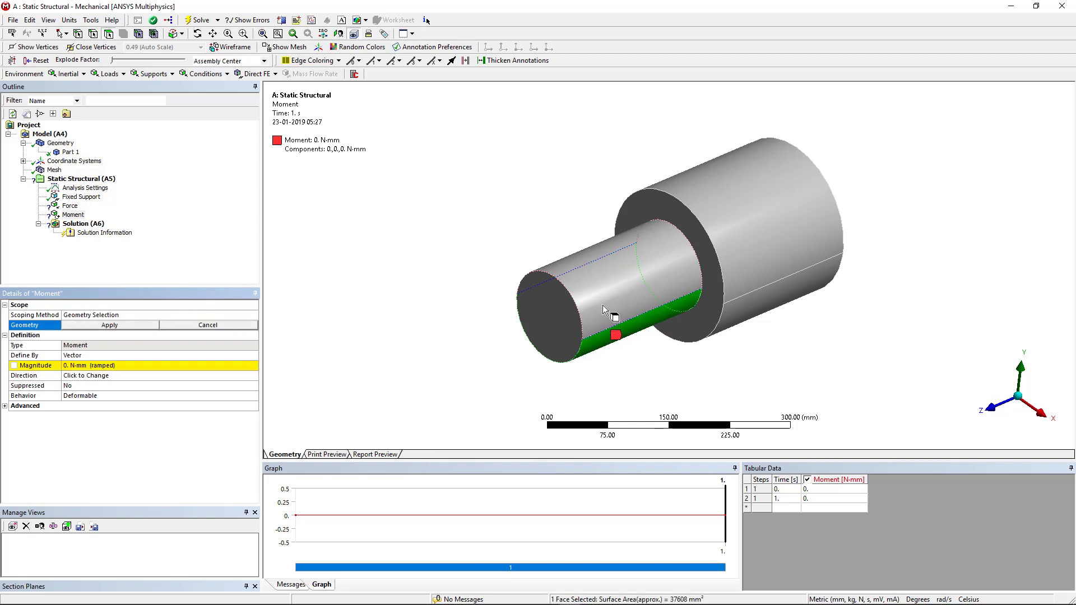
ctrl+click(604, 310)
click(115, 325)
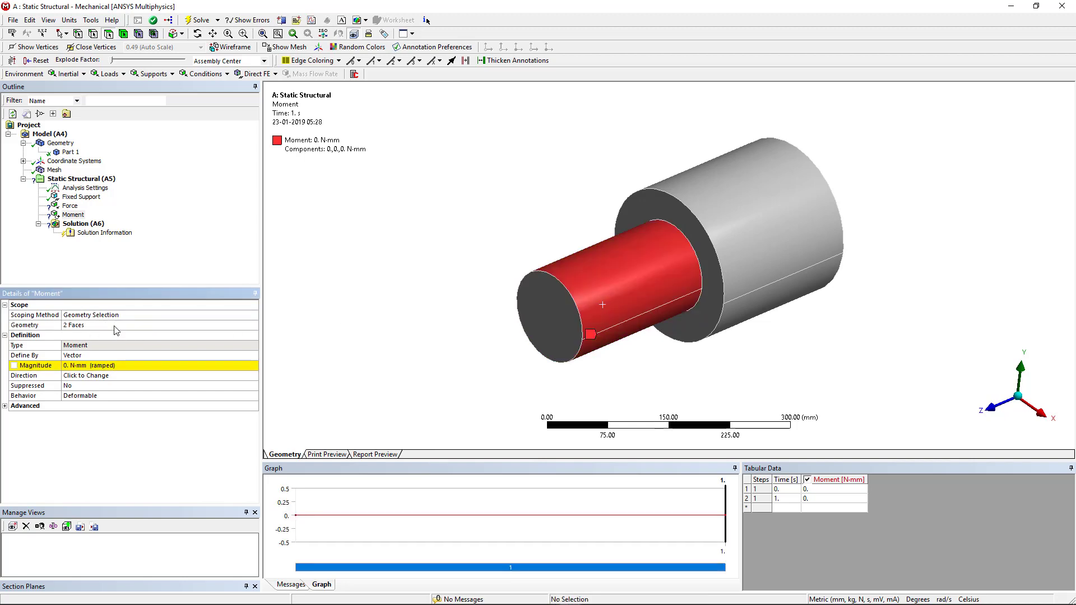
click(88, 365)
text(12)
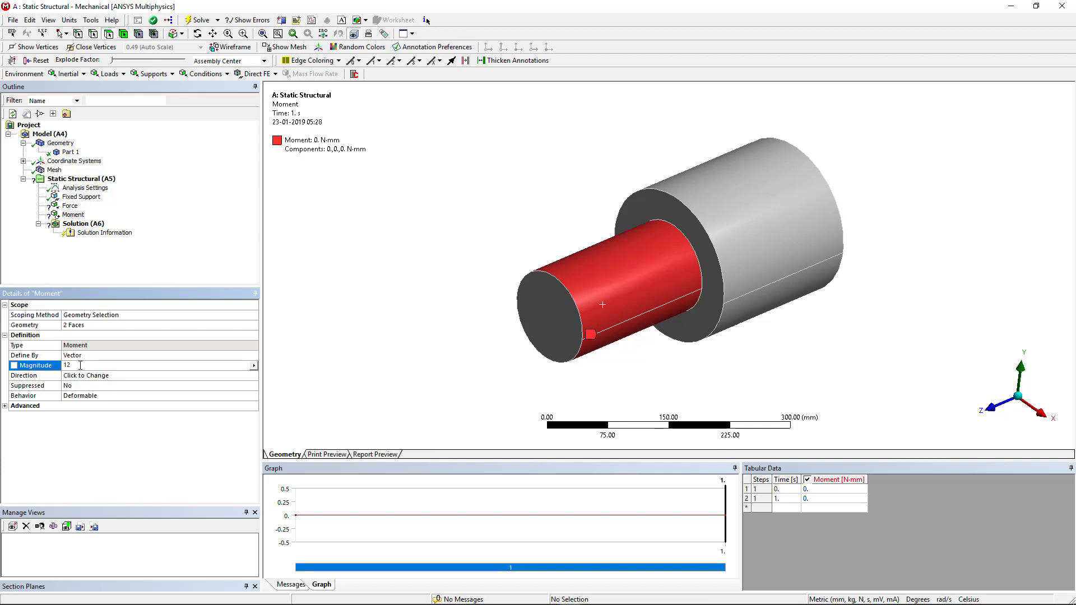
key(Return)
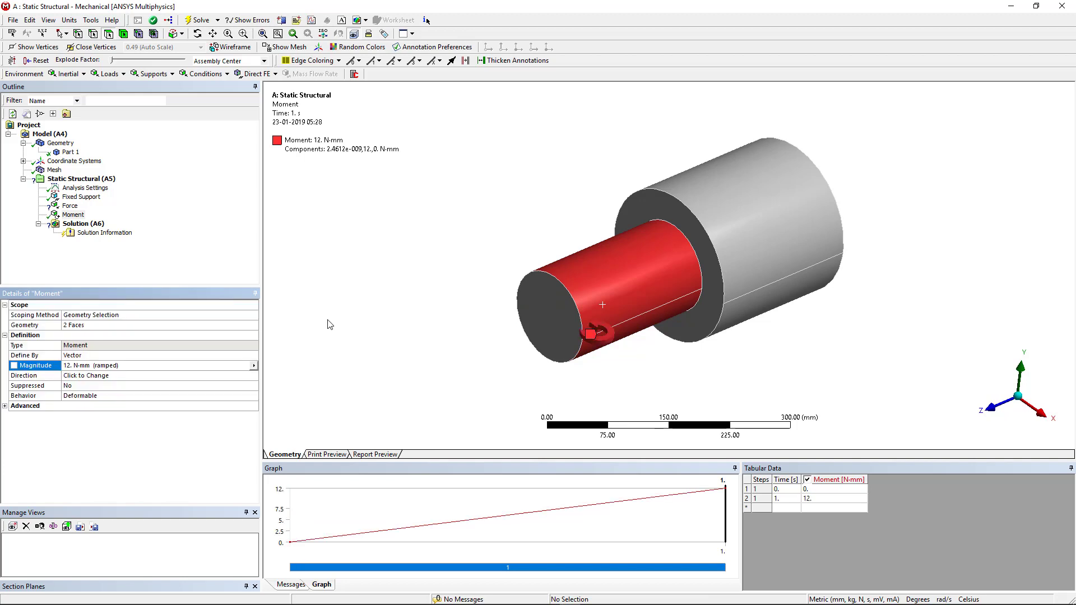
Define the Moment by Components with a Z Component of 12 N·mm.
click(87, 357)
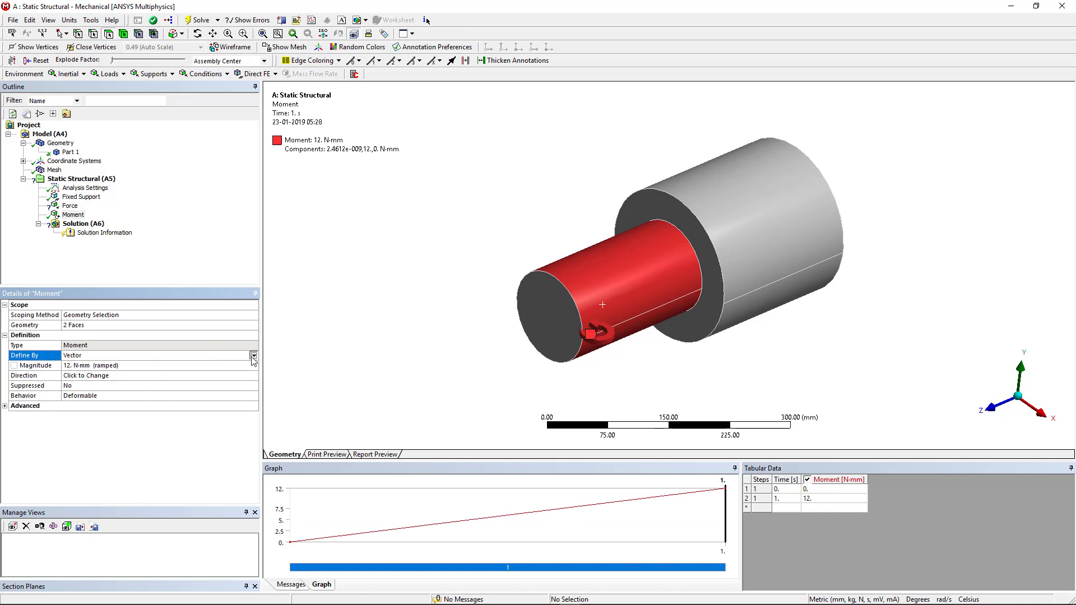
click(253, 356)
click(231, 364)
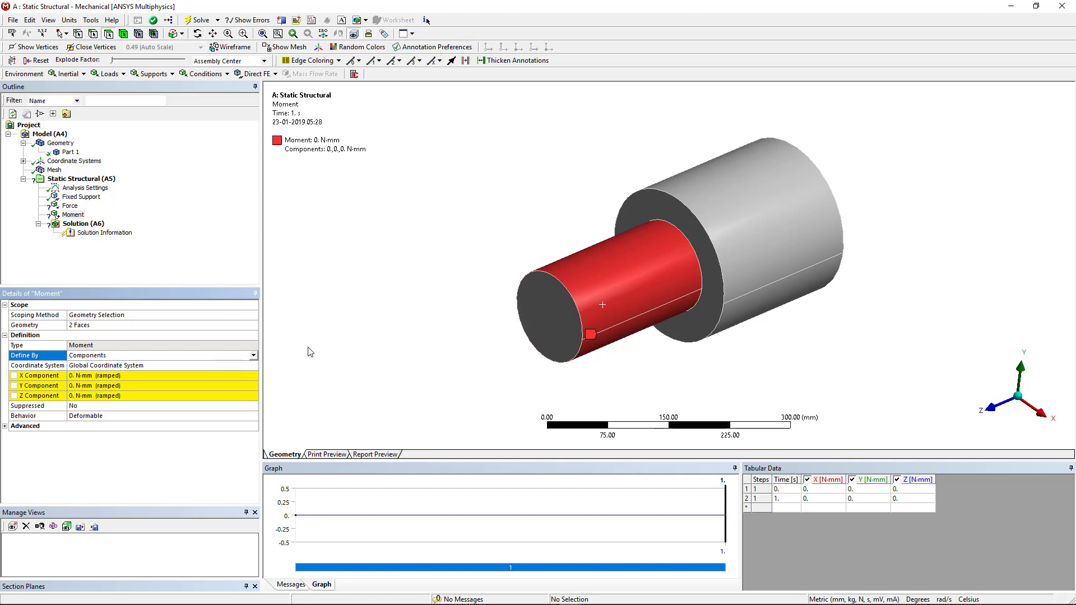
click(133, 395)
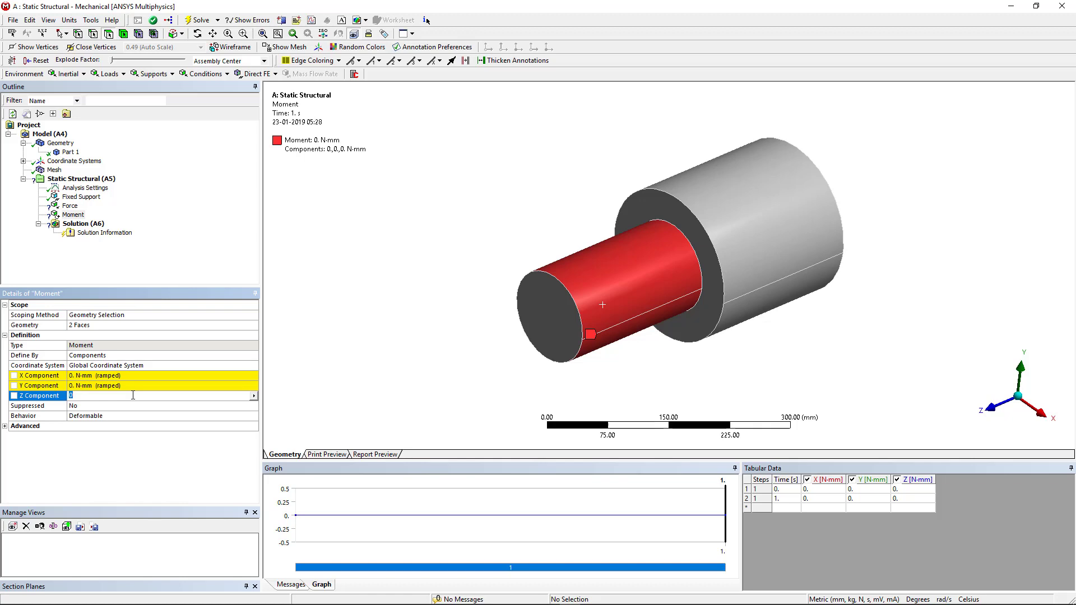
text(12)
key(Return)
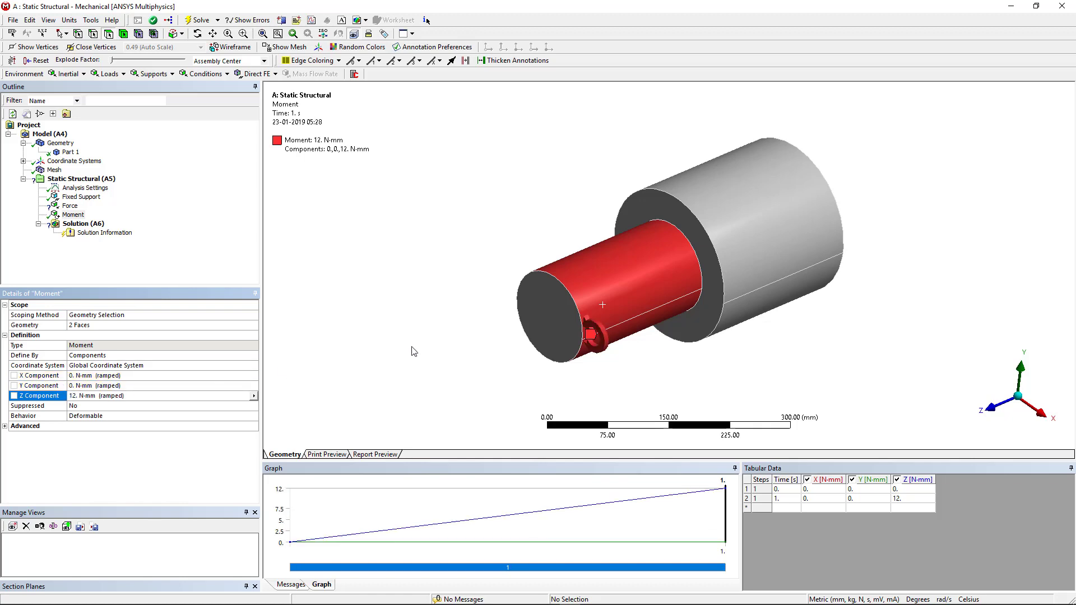
click(415, 350)
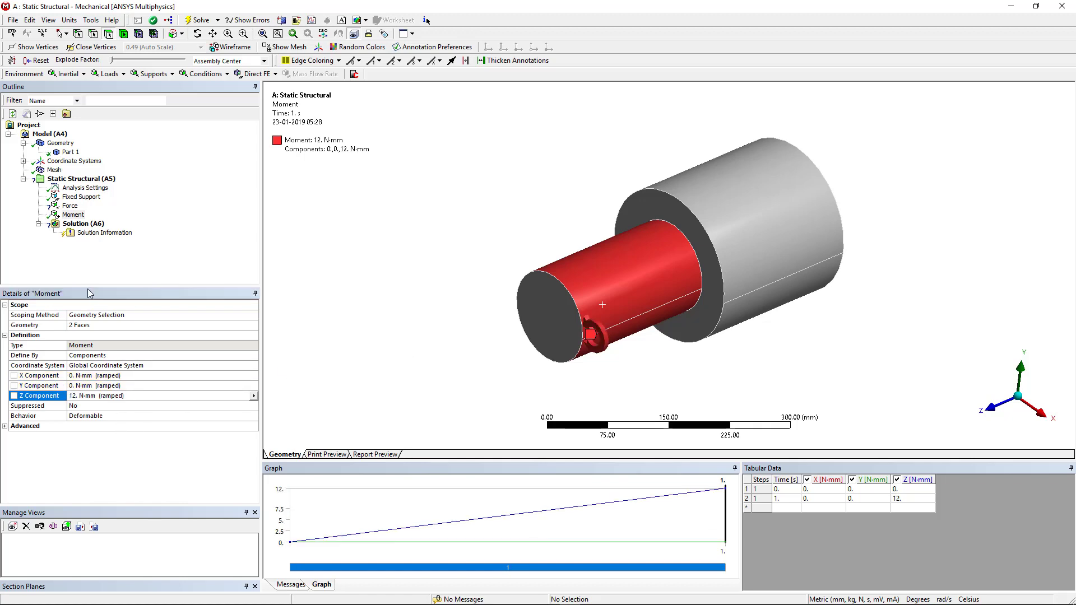
Delete the unused Force load and turn the view toward the shaft's small end.
right_click(68, 206)
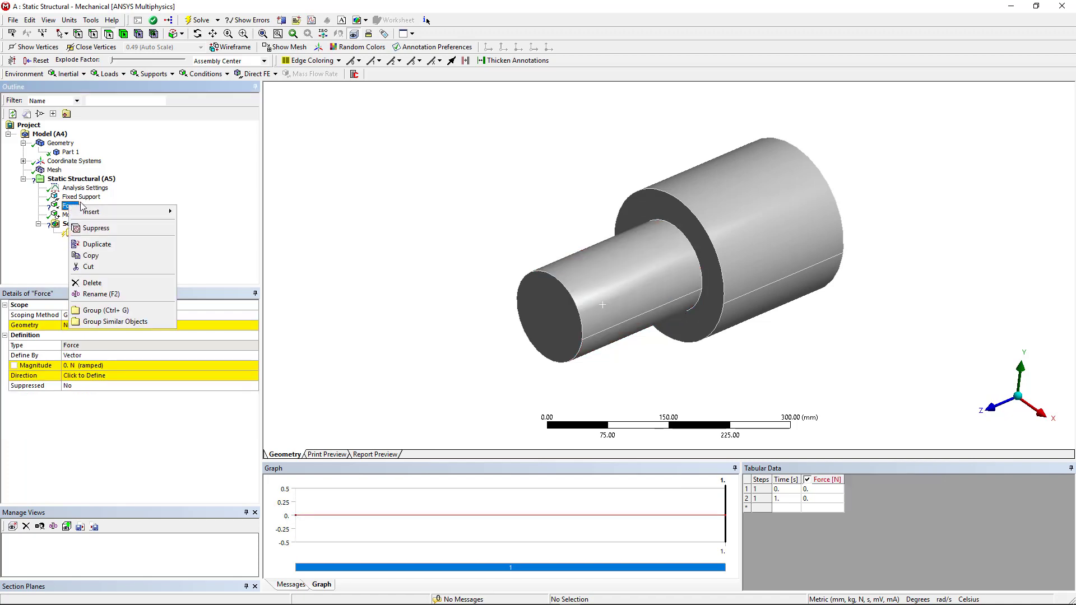
click(106, 285)
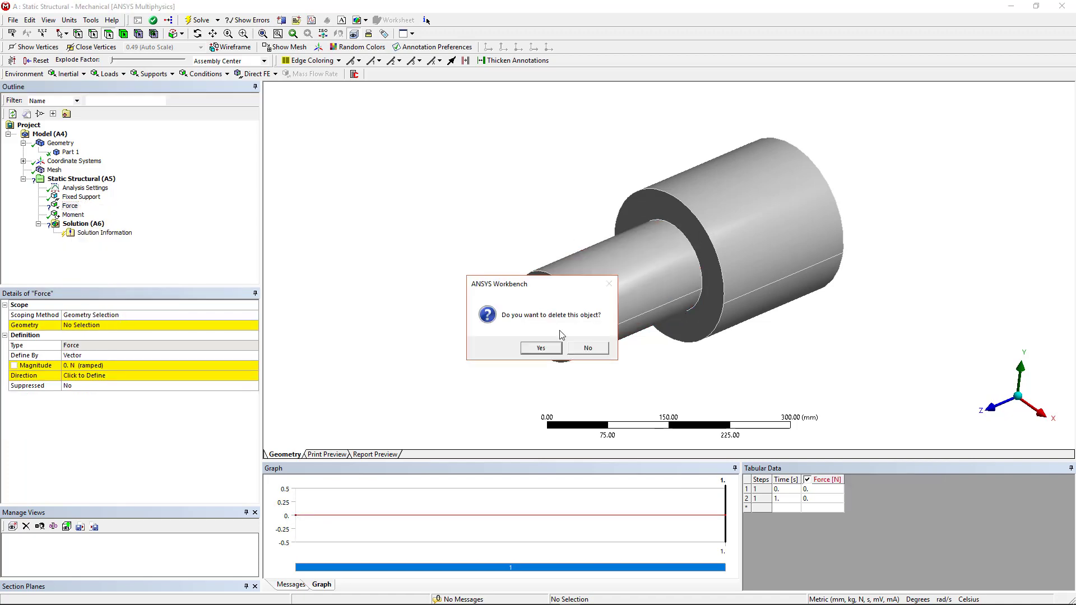
click(537, 348)
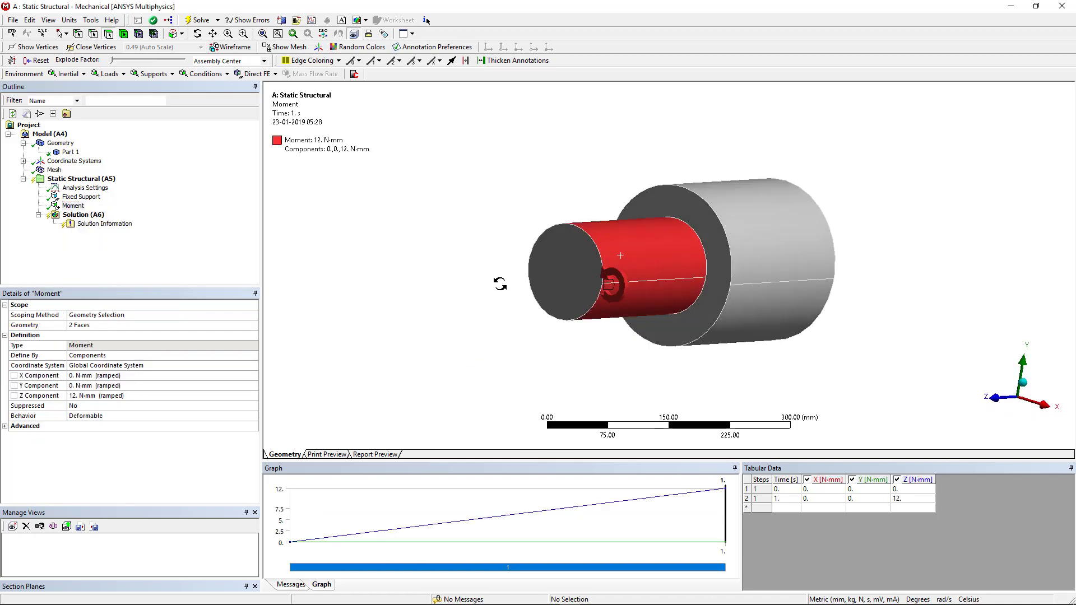
mouse_move(432, 293)
middle_down()
mouse_move(501, 286)
mouse_move(499, 306)
middle_up()
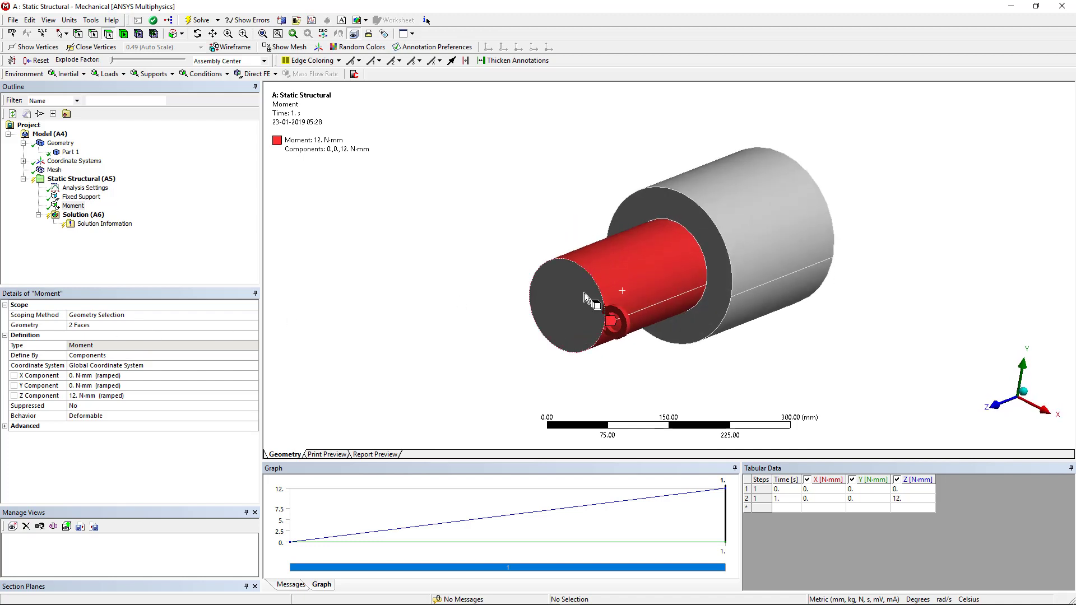
scroll(598, 304, down, 2)
scroll(597, 304, up, 2)
scroll(597, 324, up, 1)
mouse_move(597, 324)
middle_down()
mouse_move(628, 308)
mouse_move(547, 307)
middle_up()
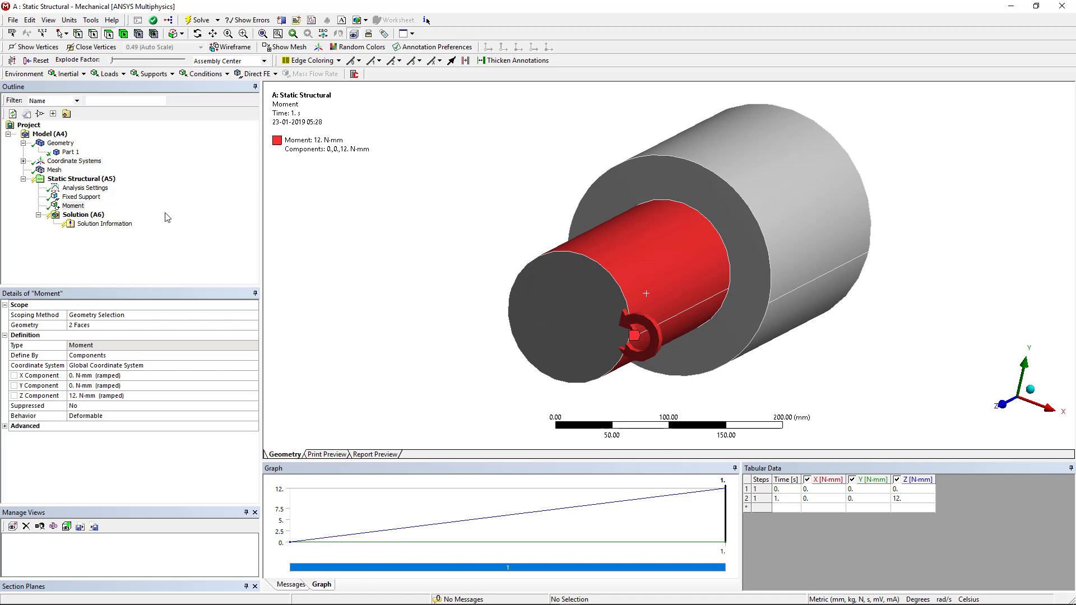
Add a Max Shear Stress tool, Total Deformation and Equivalent (von-Mises) Stress results to Solution.
right_click(84, 215)
mouse_move(110, 222)
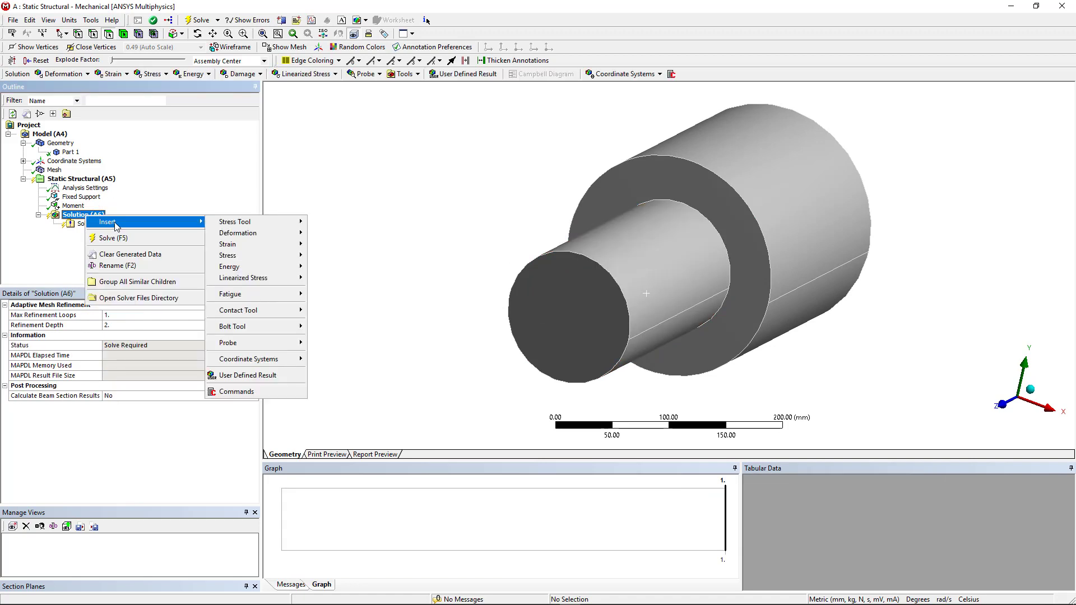
mouse_move(235, 221)
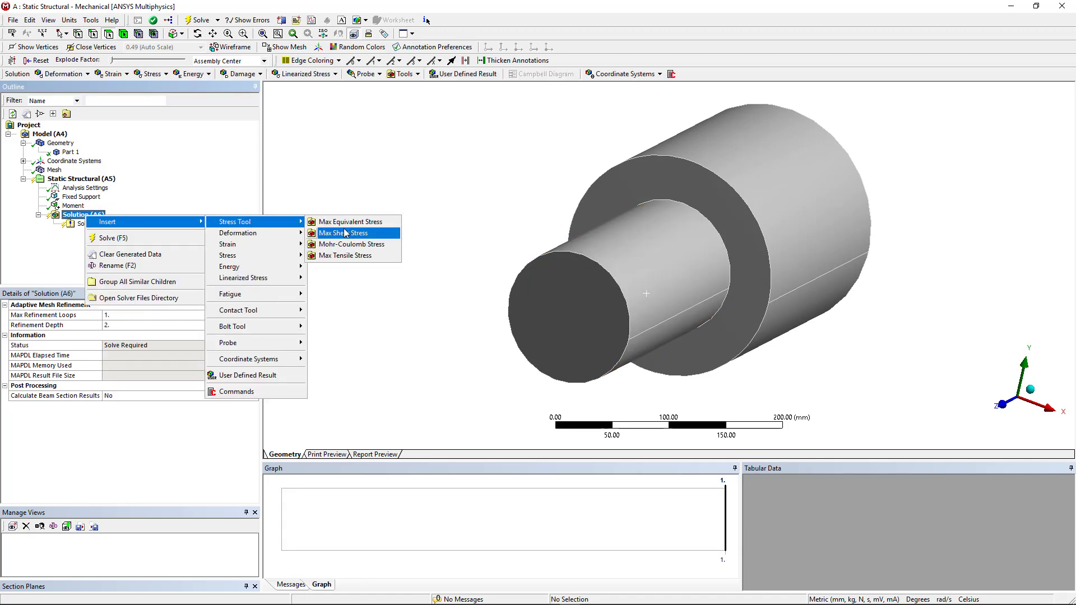
click(344, 233)
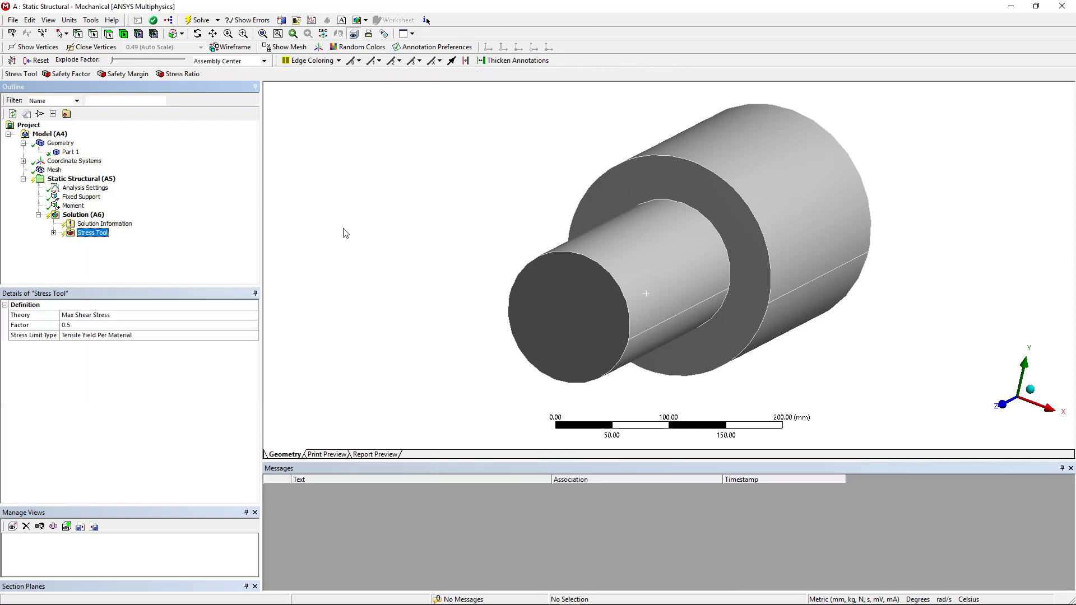
right_click(76, 215)
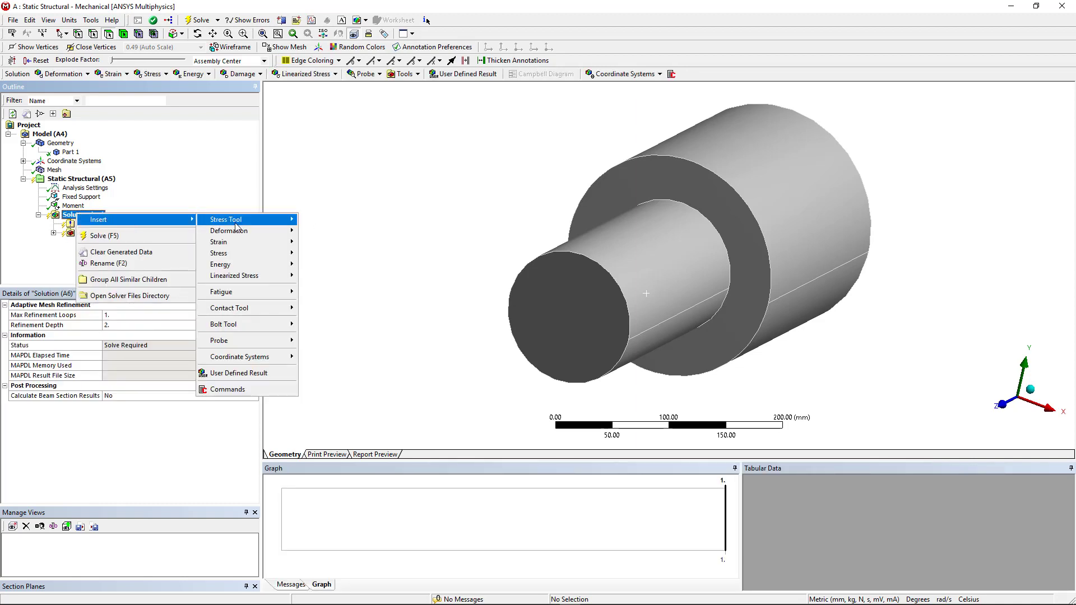
mouse_move(229, 230)
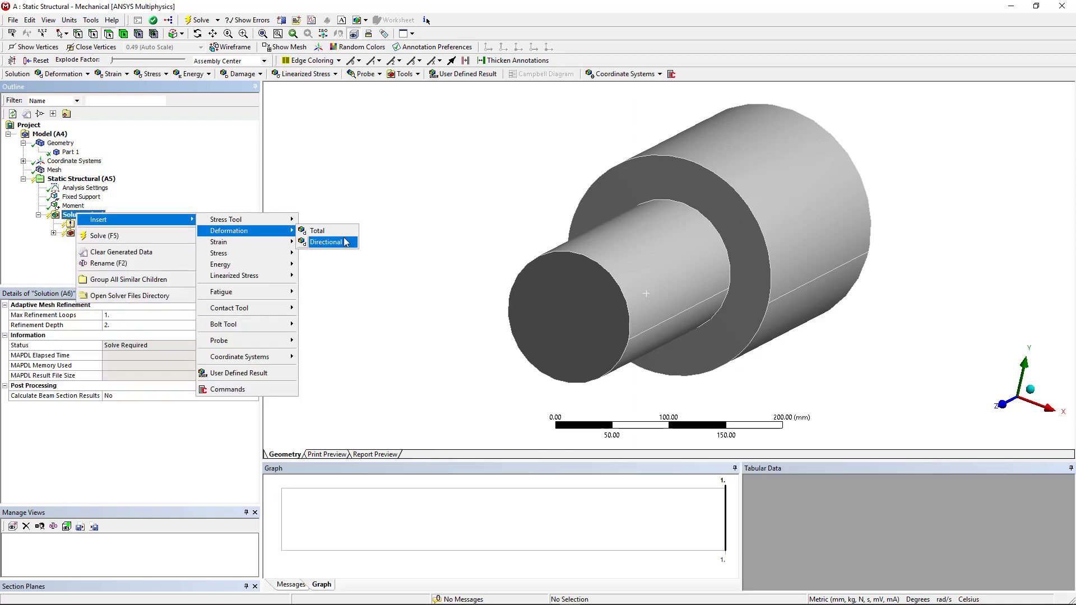
click(331, 231)
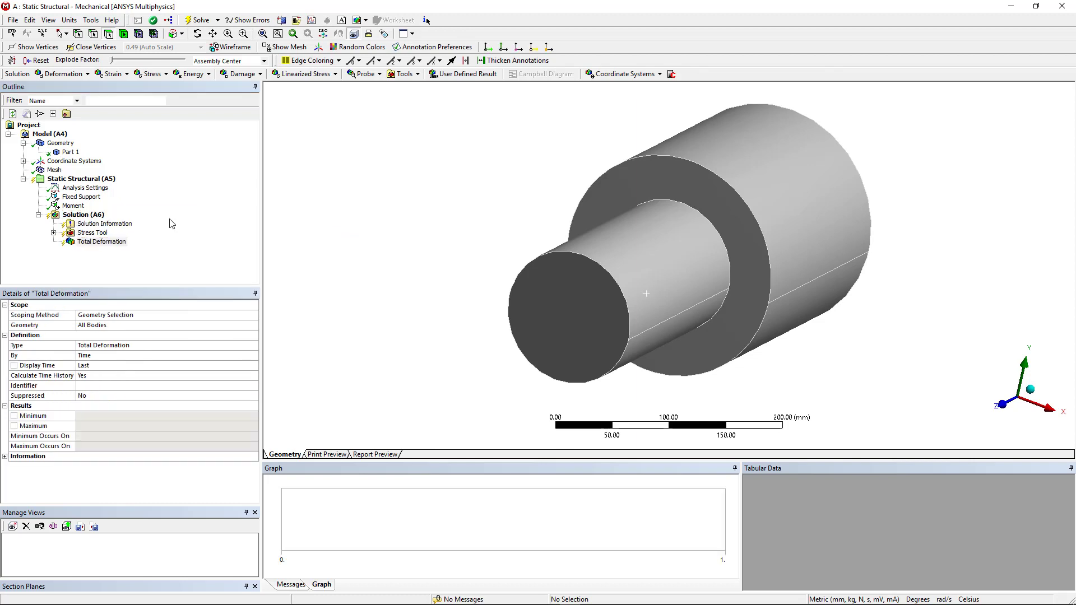
click(92, 217)
right_click(92, 217)
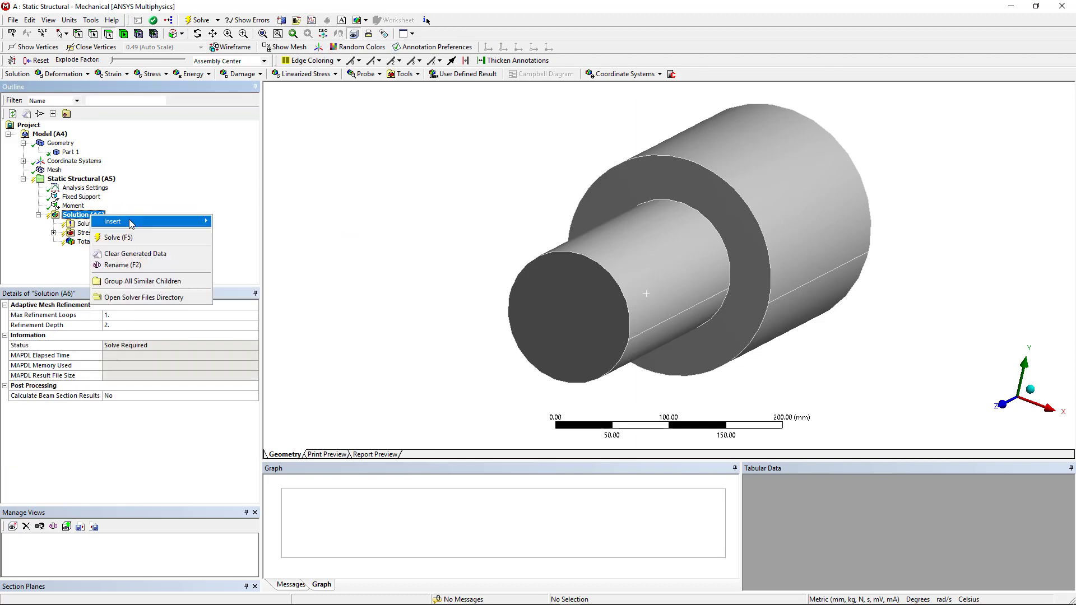
mouse_move(243, 255)
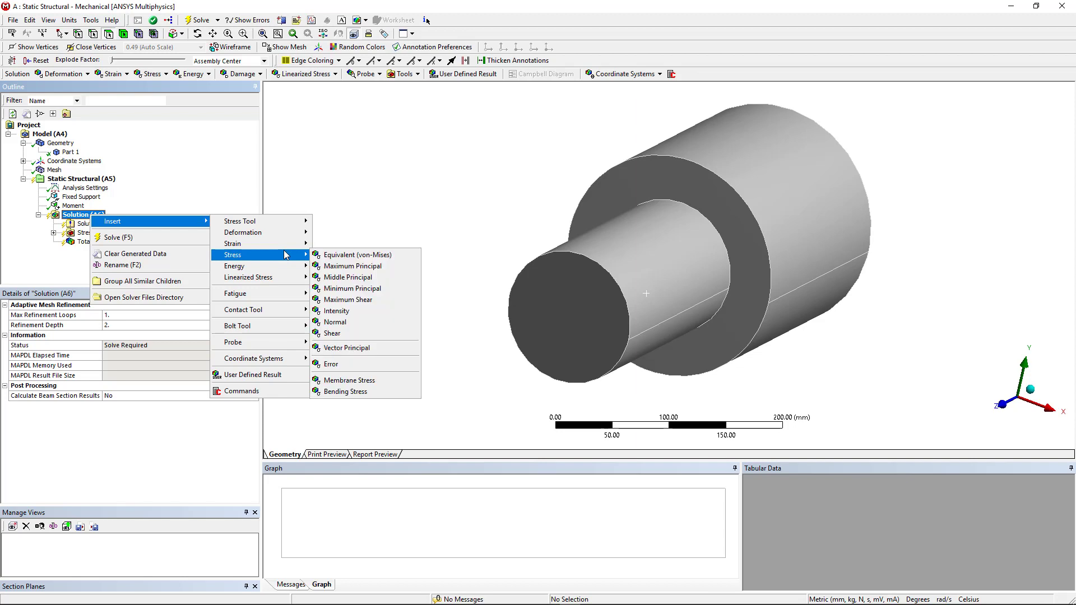
click(330, 256)
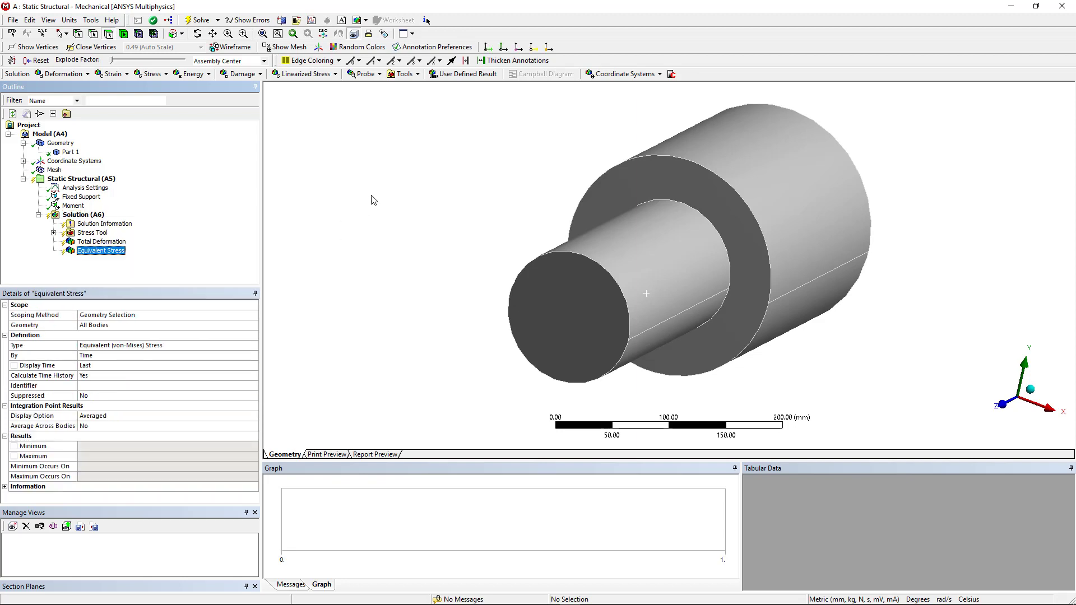
Solve the shaft model.
click(83, 215)
right_click(79, 217)
click(124, 239)
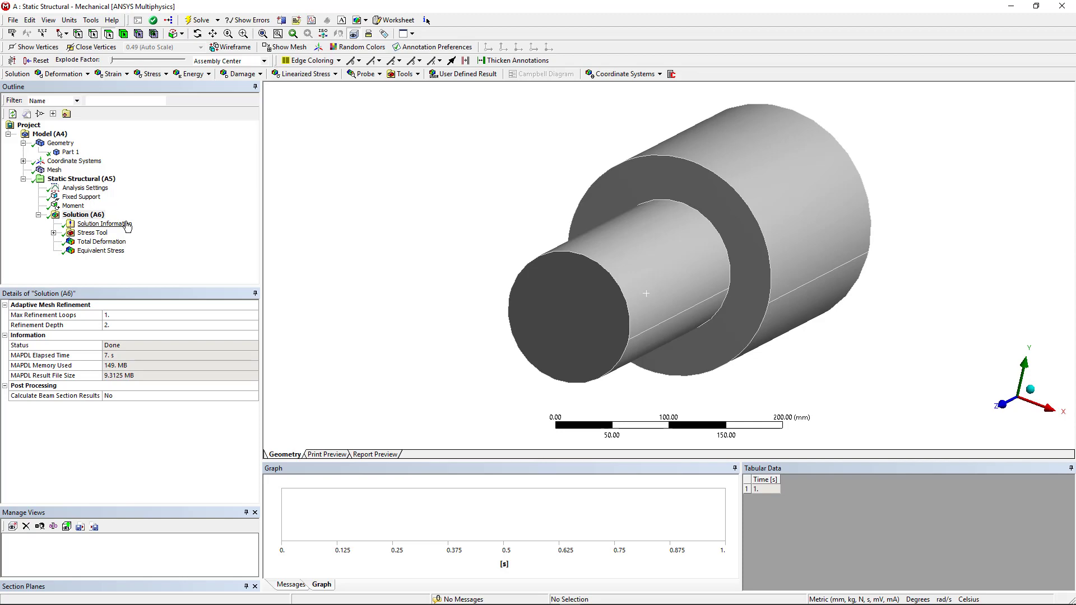
Inspect the Total Deformation contour (max 6.3669e-8 mm) from several view angles.
click(106, 241)
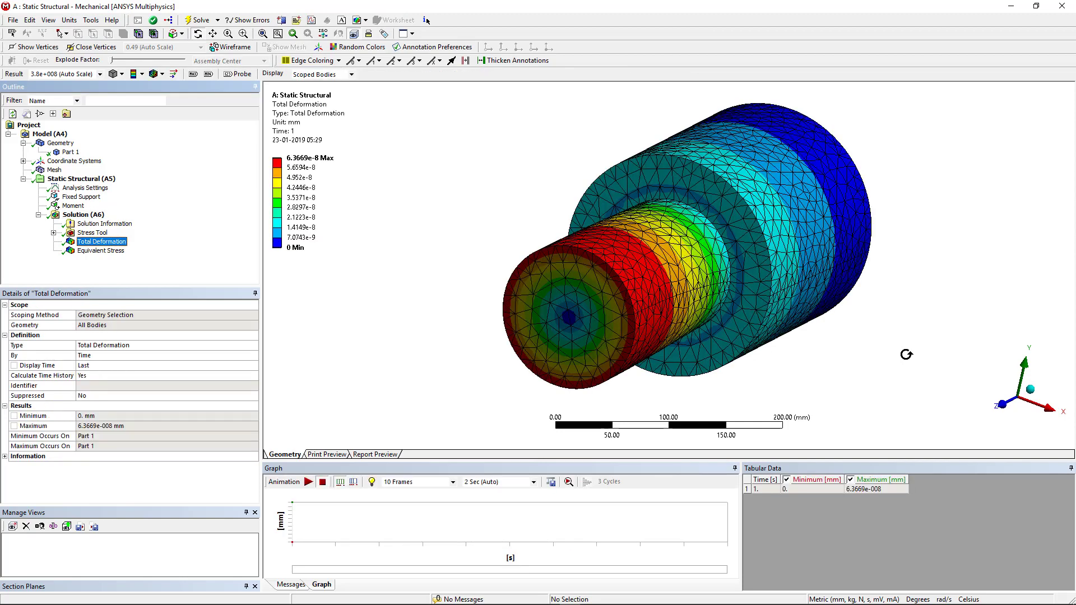
drag(879, 357, 877, 336)
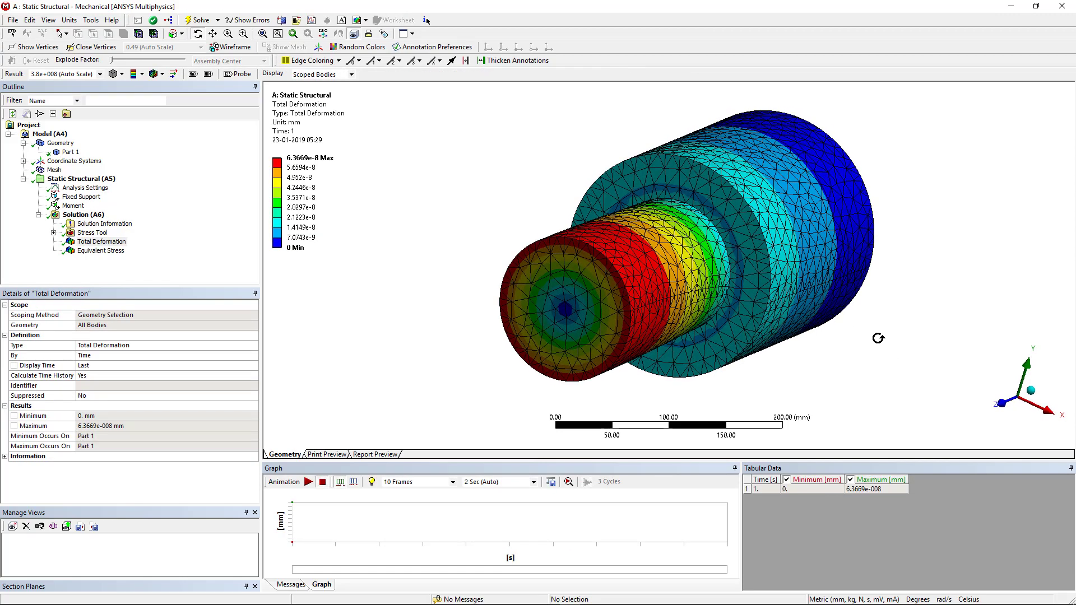
click(1031, 399)
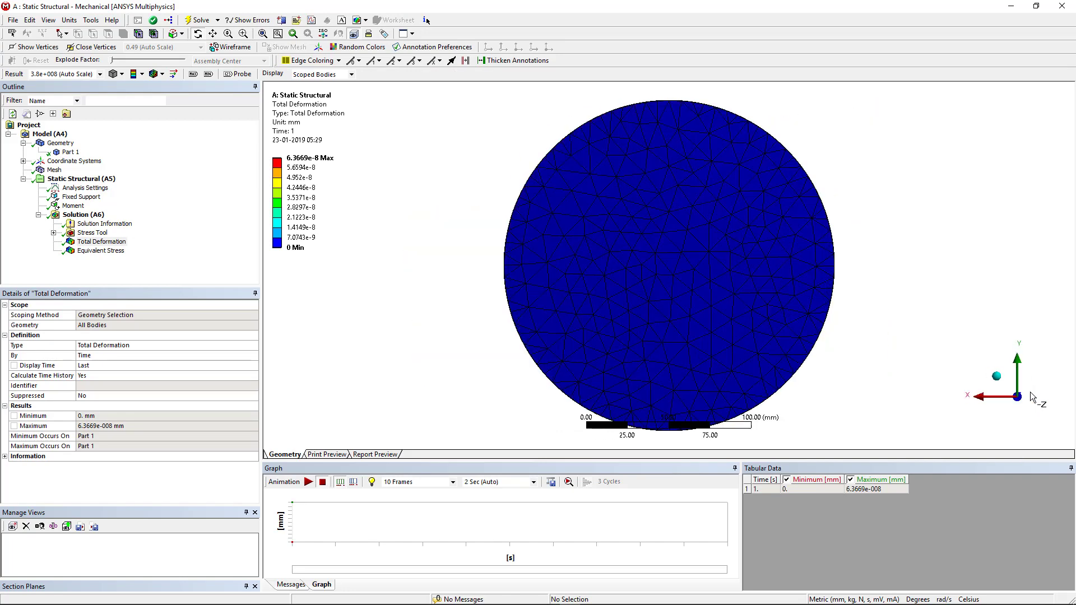
click(999, 384)
drag(875, 295, 885, 295)
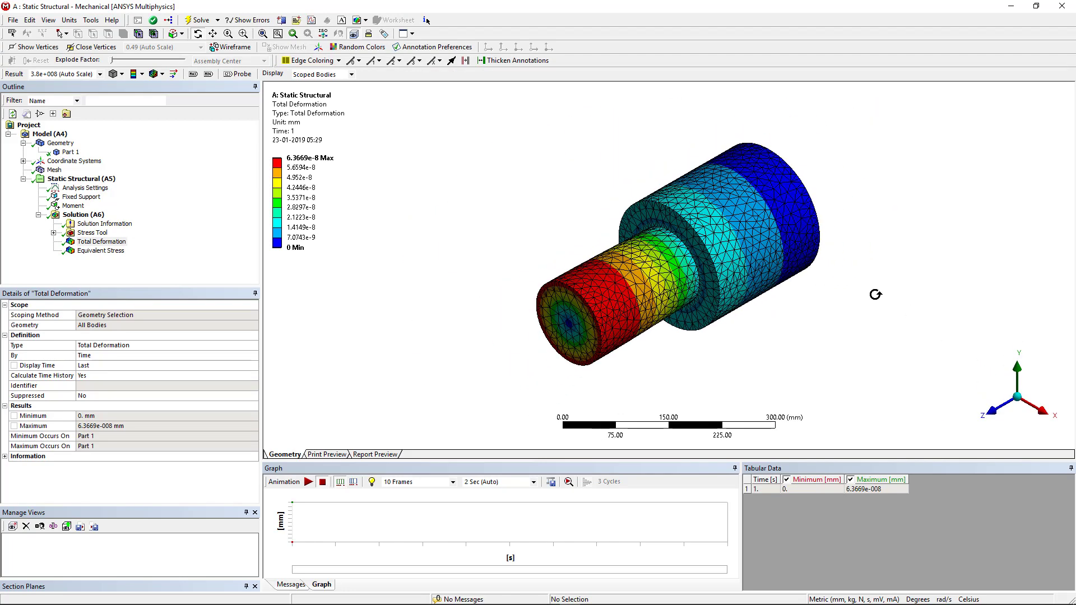
click(98, 251)
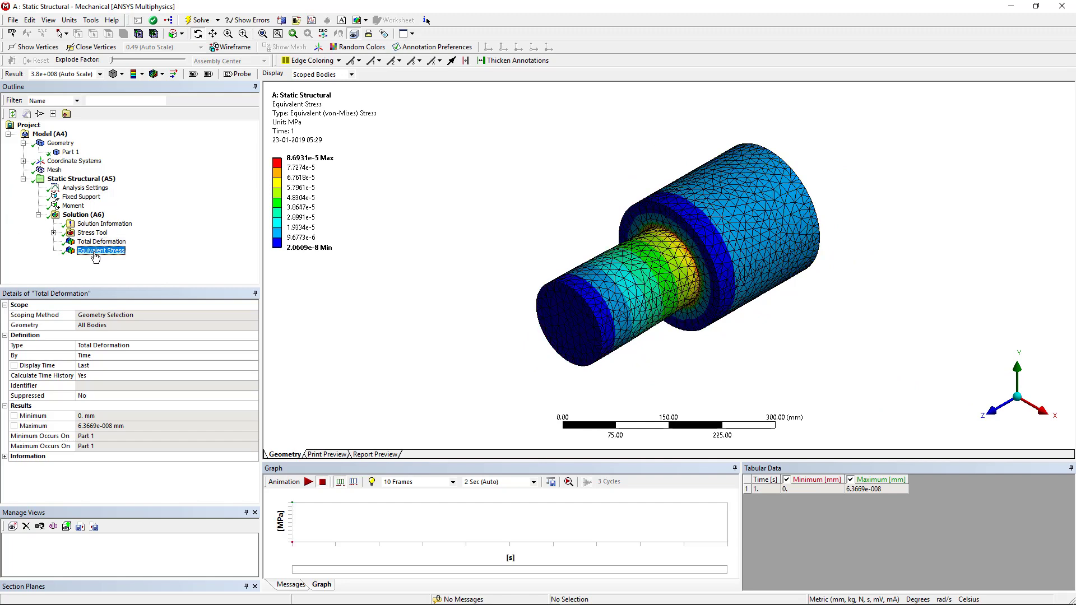
click(89, 243)
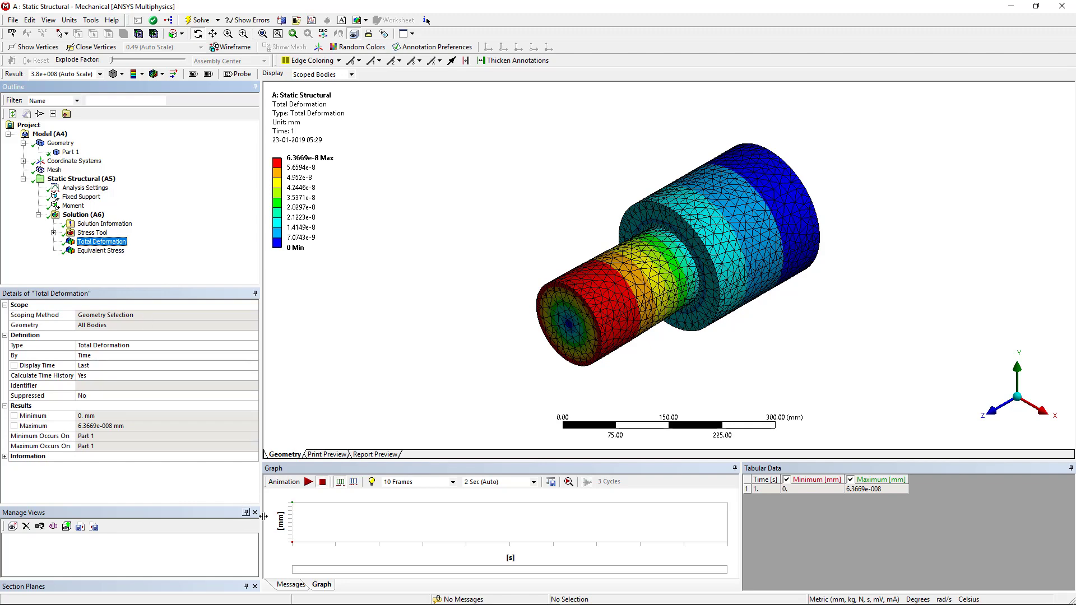
Play and pause the deformation animation and hide mesh lines with No WireFrame.
click(308, 482)
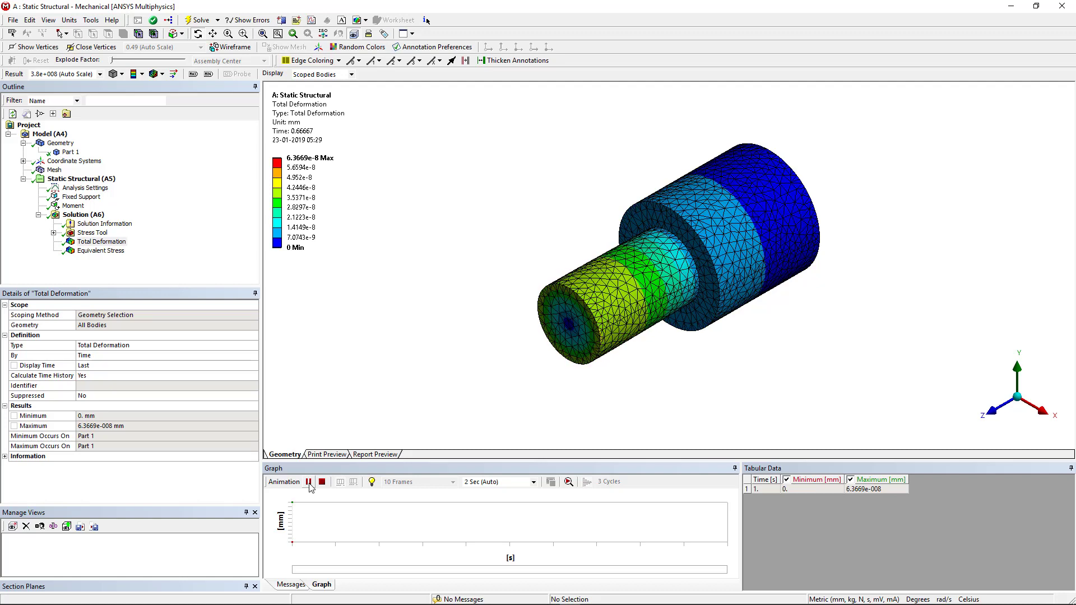
click(309, 482)
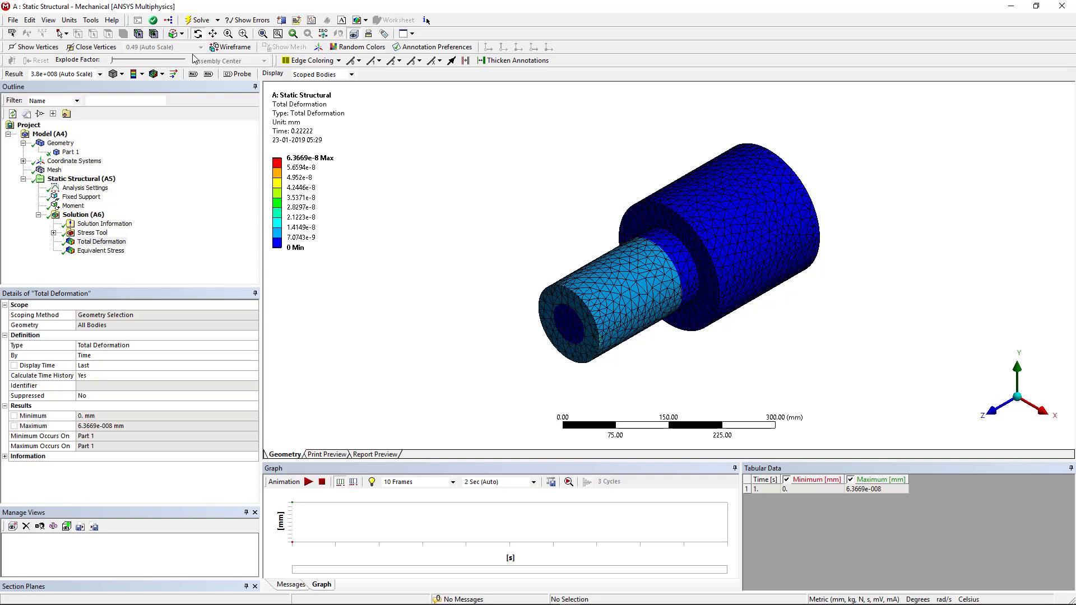
click(163, 73)
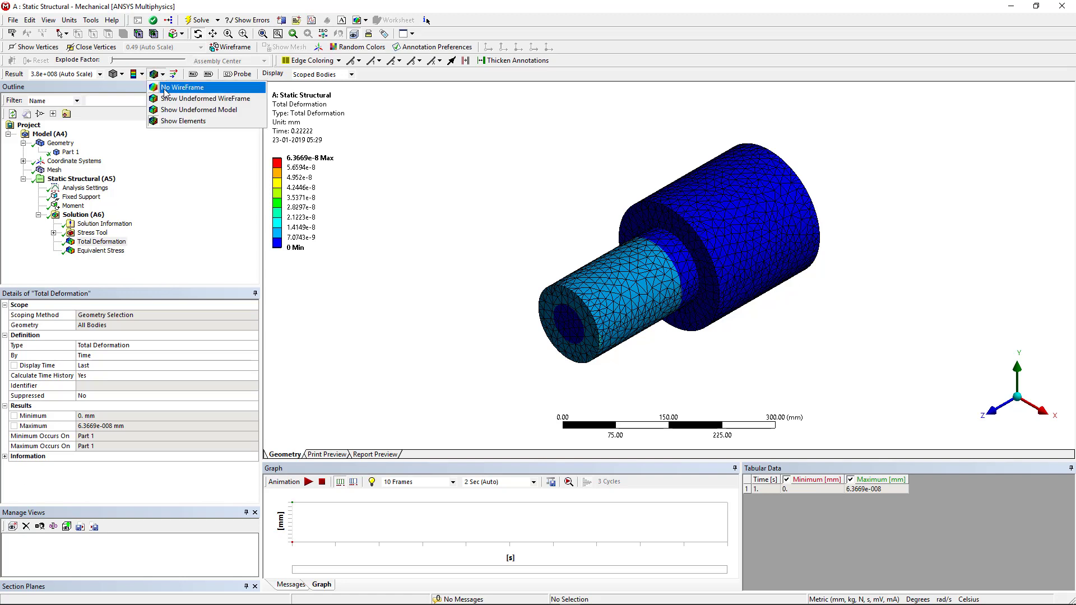
click(165, 90)
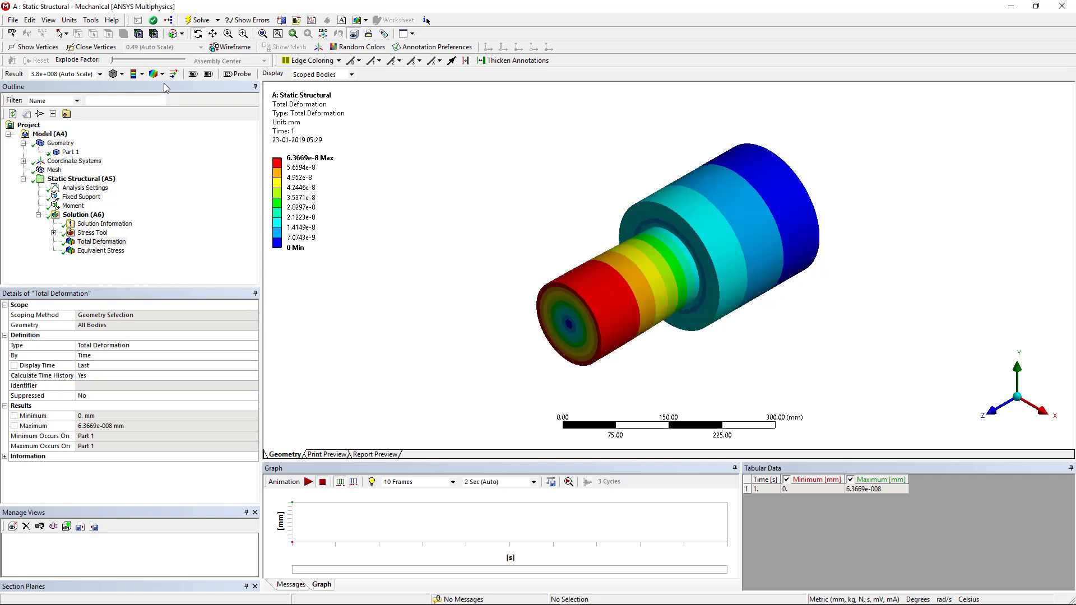
click(83, 234)
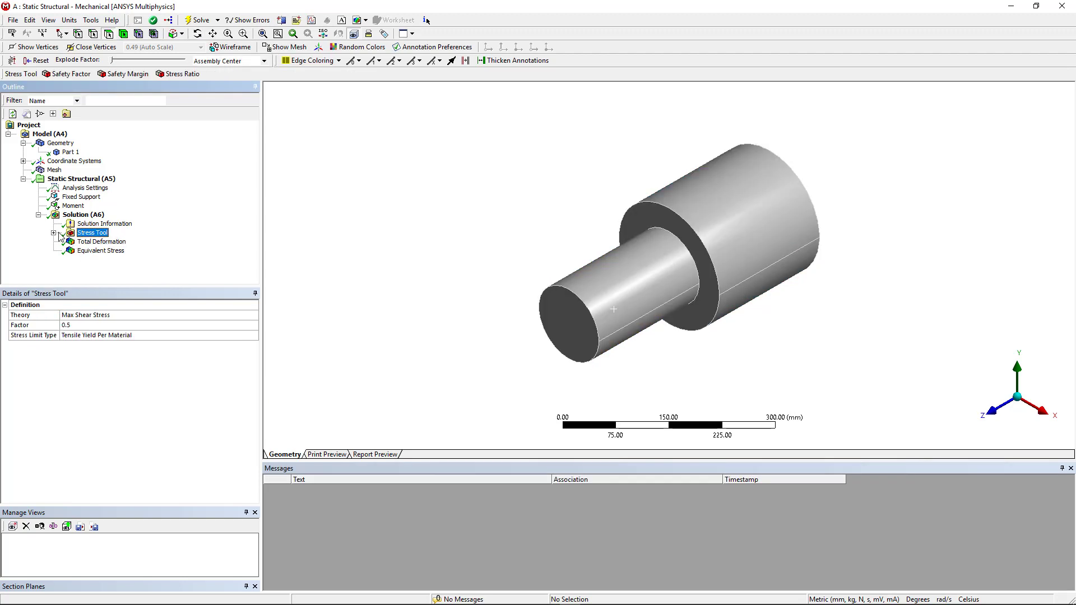
Check the Stress Tool Safety Factor of 15, then zoom into the Equivalent Stress contour.
click(54, 233)
click(109, 243)
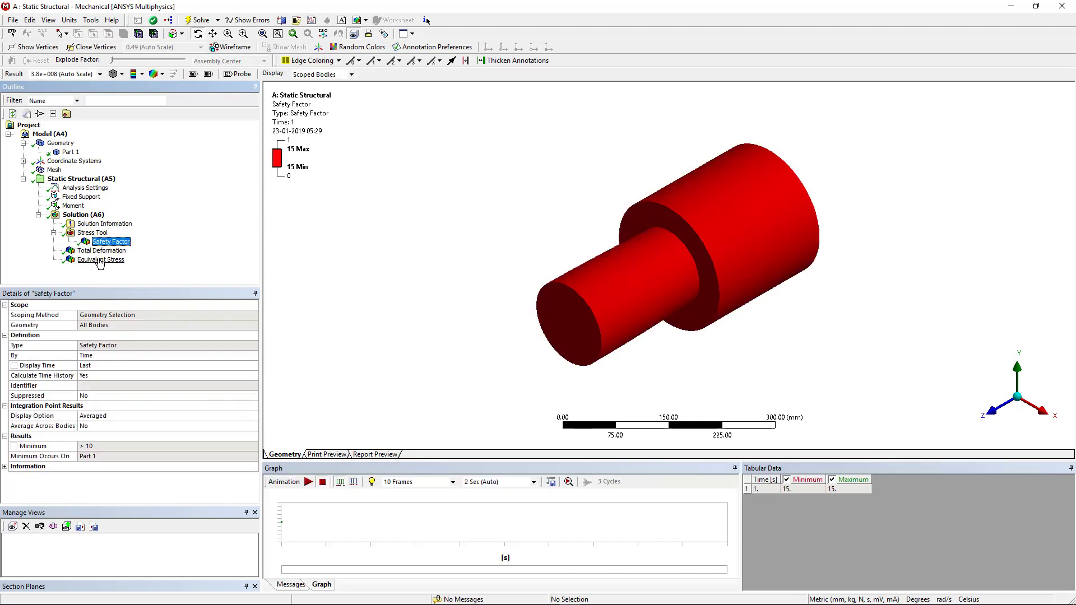
click(99, 261)
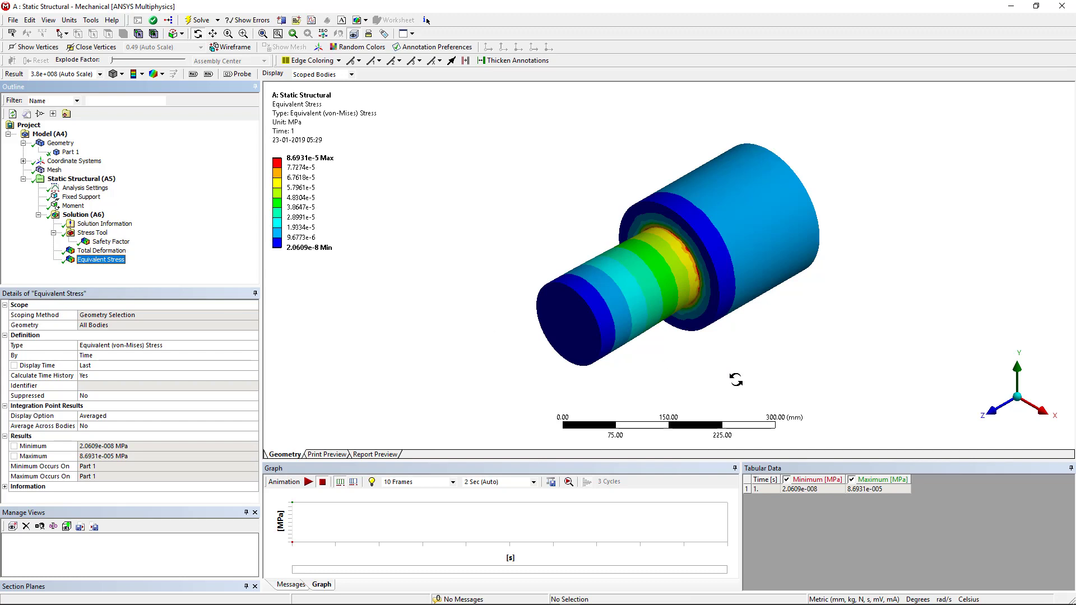
scroll(699, 263, up, 1)
scroll(698, 255, up, 2)
scroll(698, 255, up, 2)
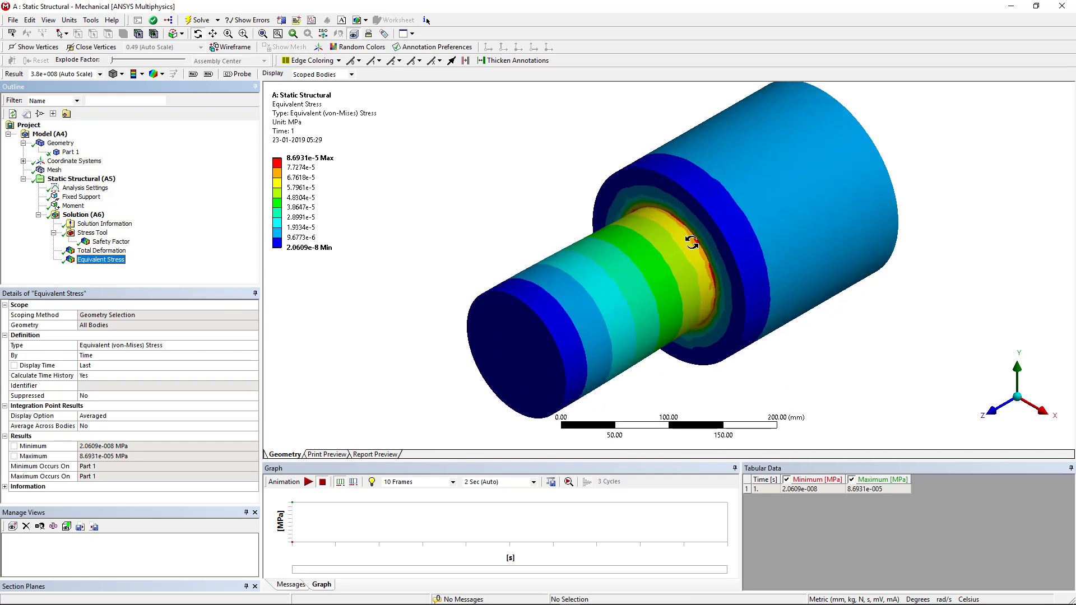
Overlay mesh element edges on the von-Mises stress contour peaking at 8.6931e-5 MPa.
click(163, 75)
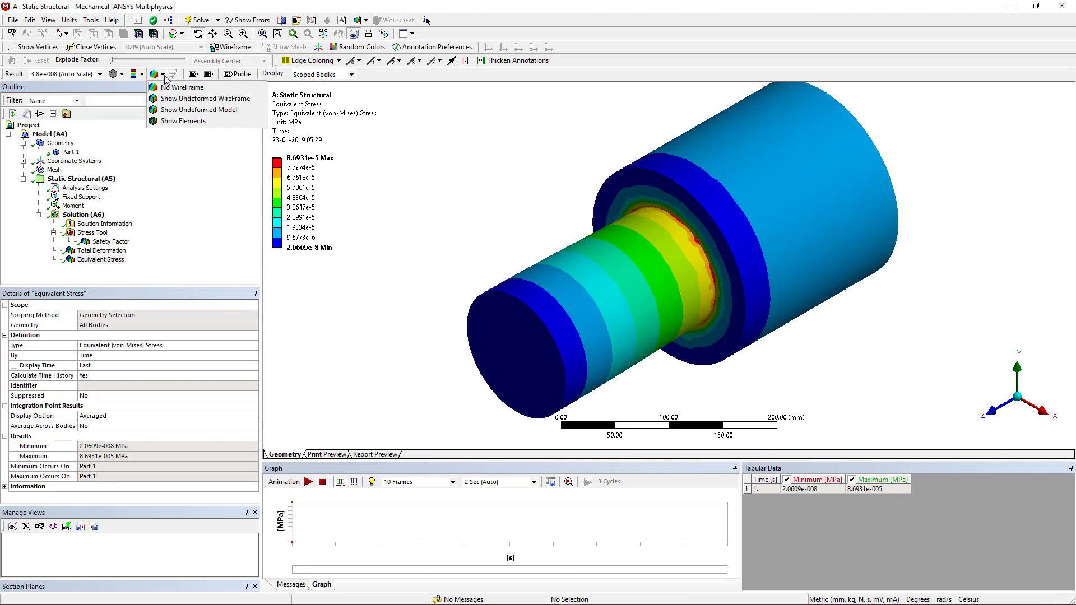
click(182, 122)
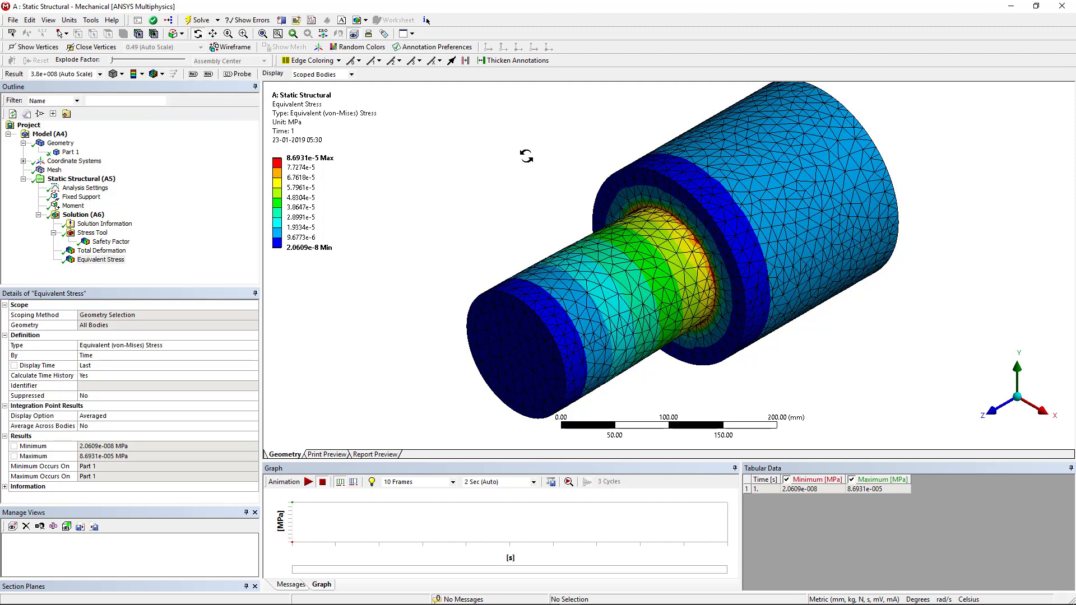
scroll(516, 161, down, 1)
scroll(516, 161, down, 1)
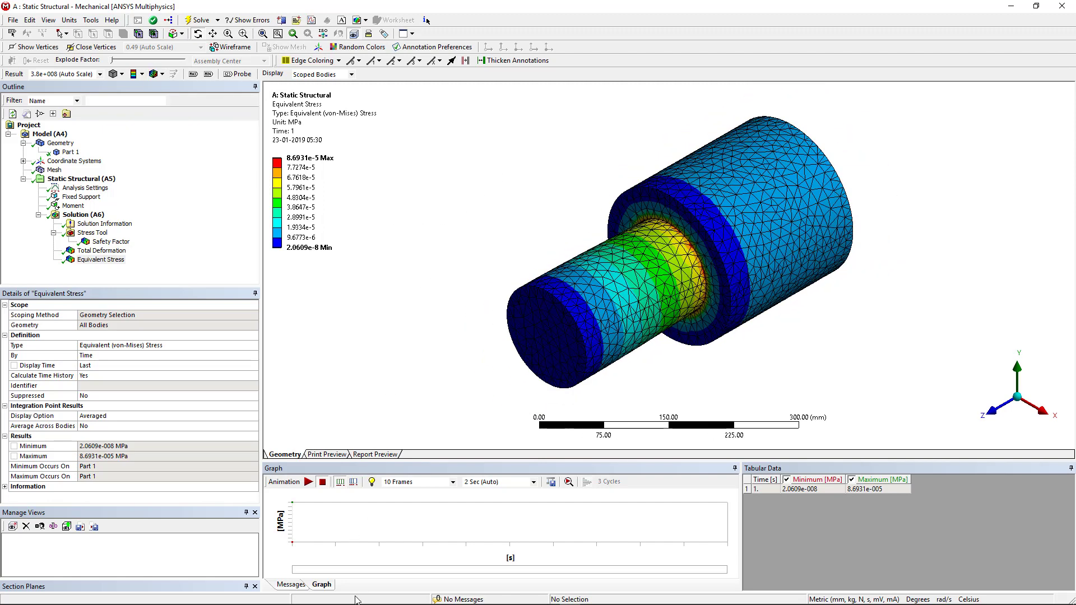